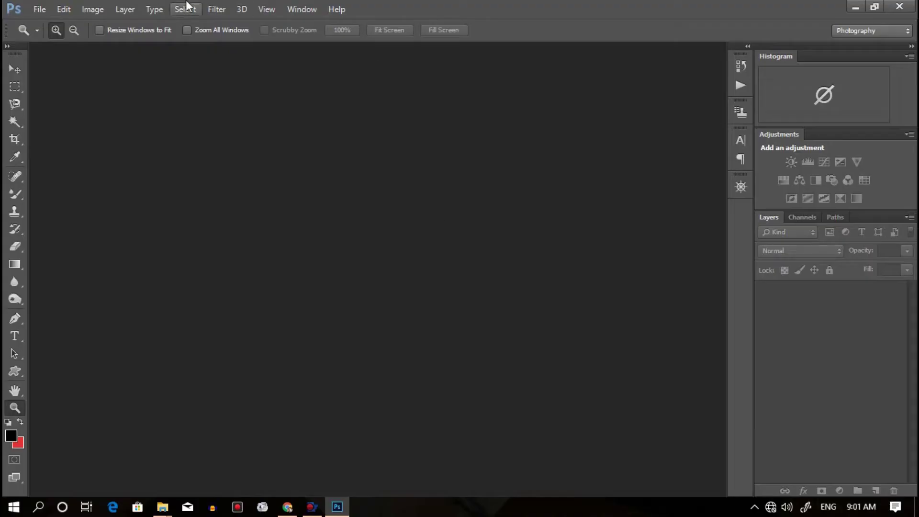
Step: Bring up Photoshop's Open dialog from the File menu
left_click(29, 11)
left_click(66, 38)
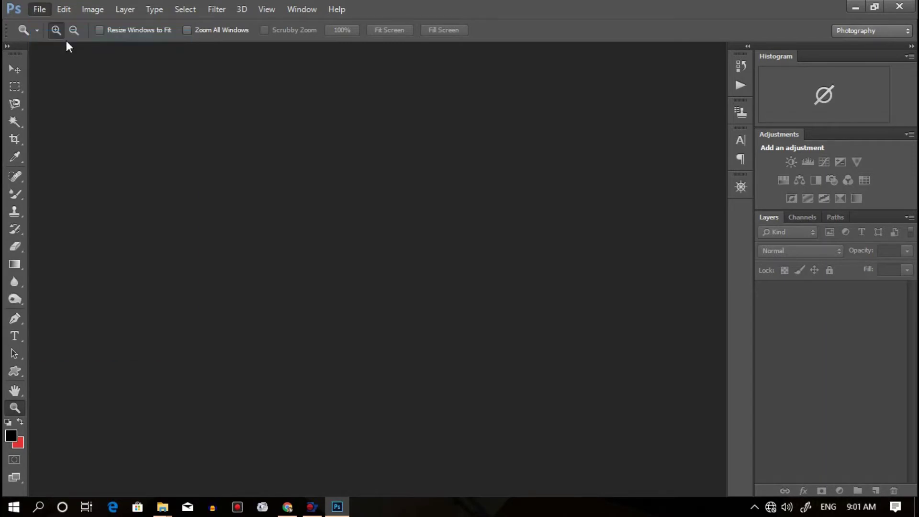
Step: Open IMG-20200616-WA0082 from Downloads, then Poster Album JPG from the Desktop
left_click(158, 125)
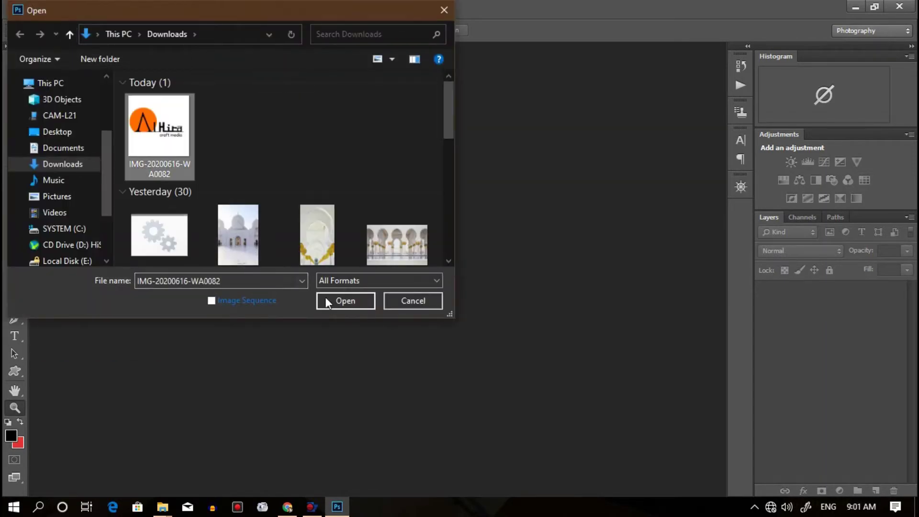
left_click(345, 301)
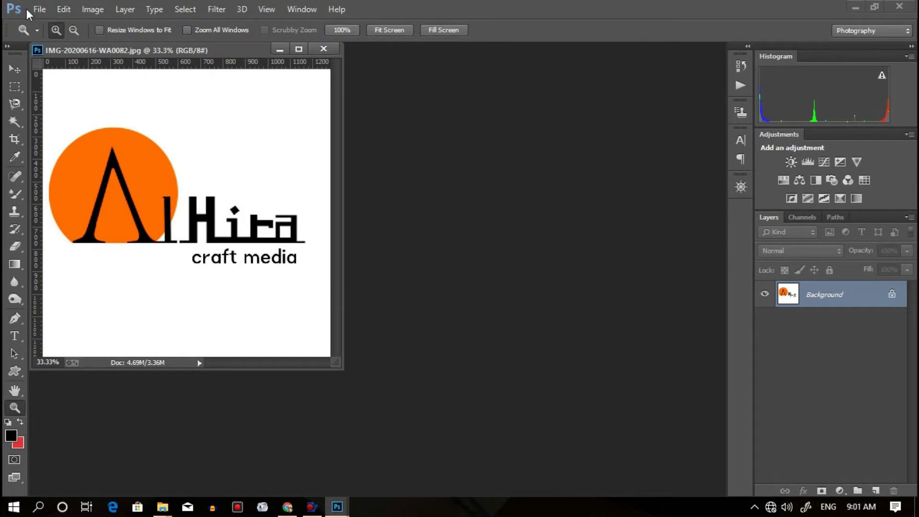
left_click(37, 10)
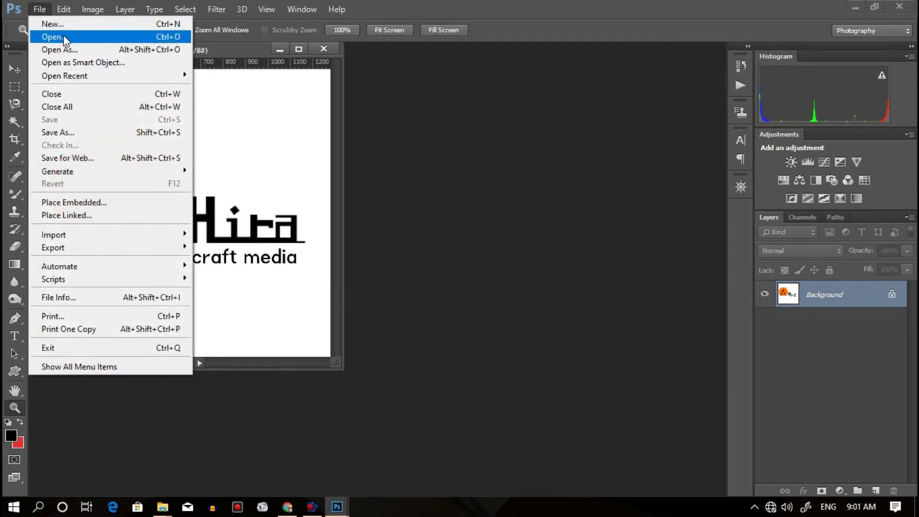
left_click(63, 35)
scroll(168, 183, "down", 5)
scroll(207, 200, "down", 5)
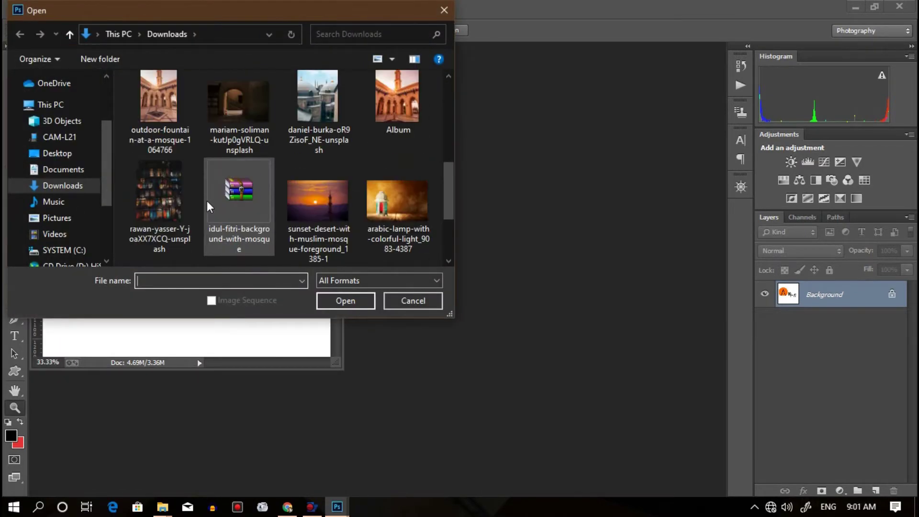
scroll(207, 200, "down", 5)
scroll(207, 200, "down", 2)
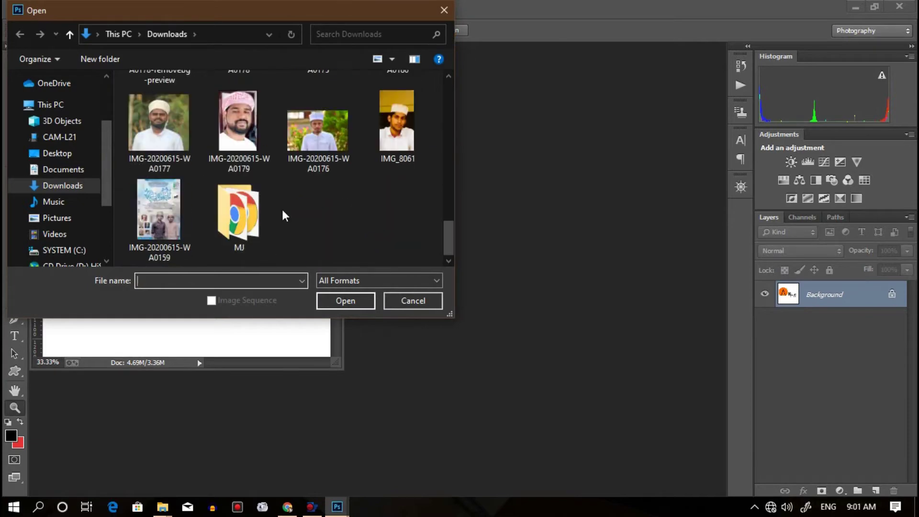
scroll(282, 209, "up", 1)
scroll(282, 209, "up", 1)
scroll(282, 208, "up", 1)
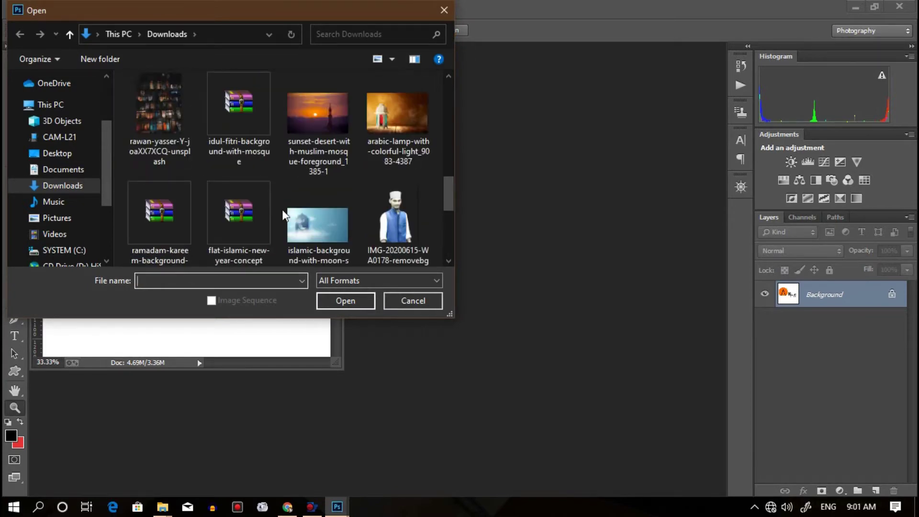
left_click(55, 153)
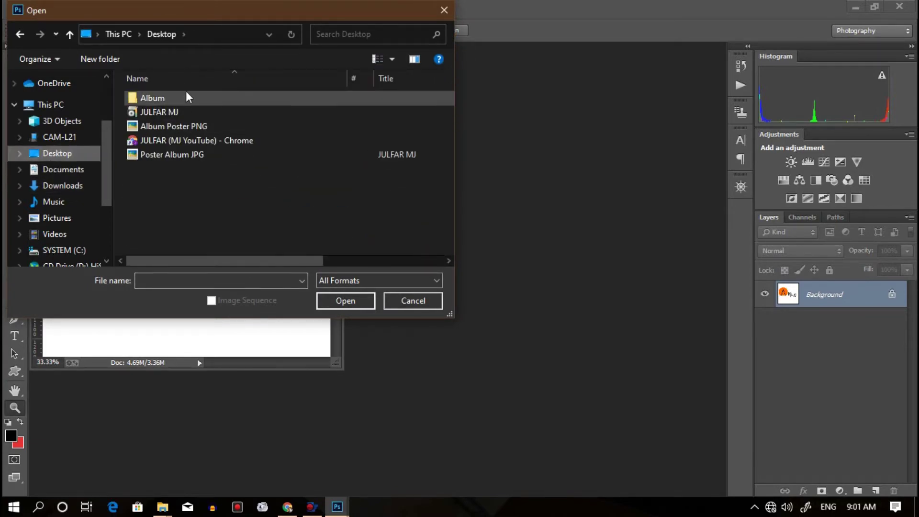
left_click(175, 153)
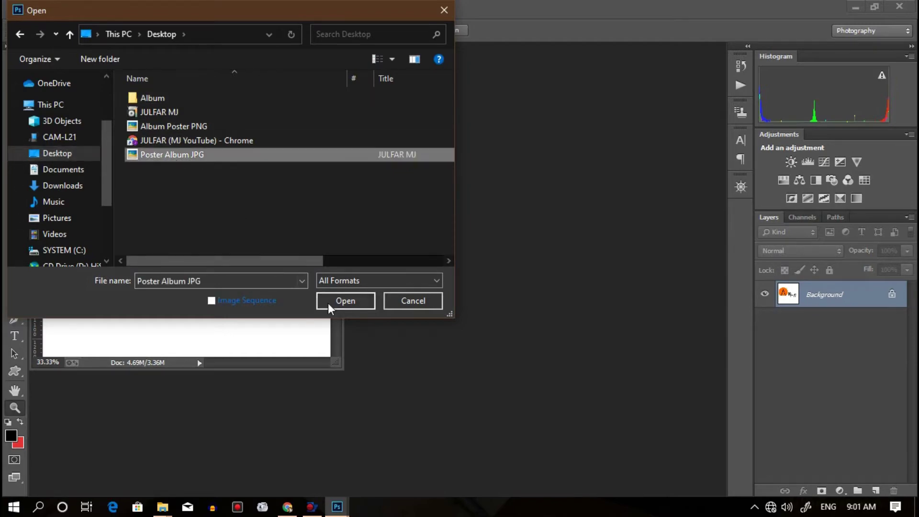
left_click(328, 303)
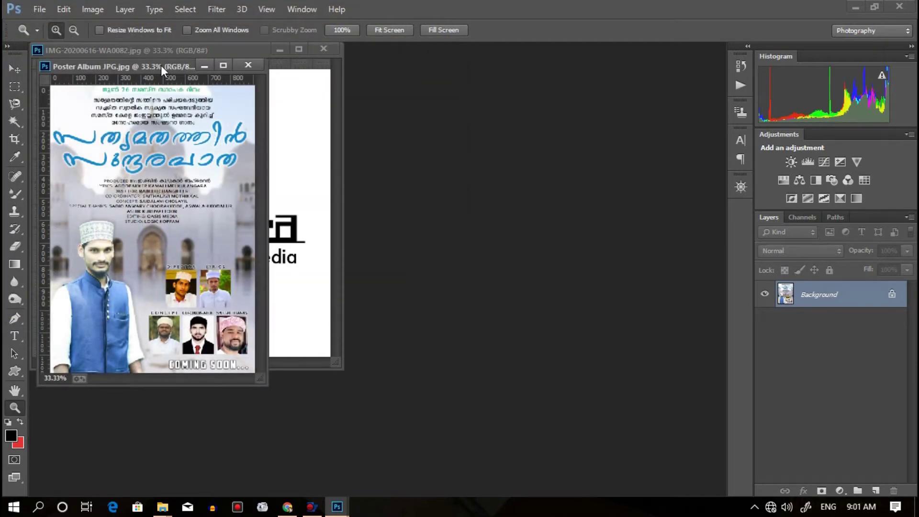
Step: Dock the poster tab, drag the logo into Poster.psd as a new layer, and close the logo file
left_click_drag(161, 65, 452, 53)
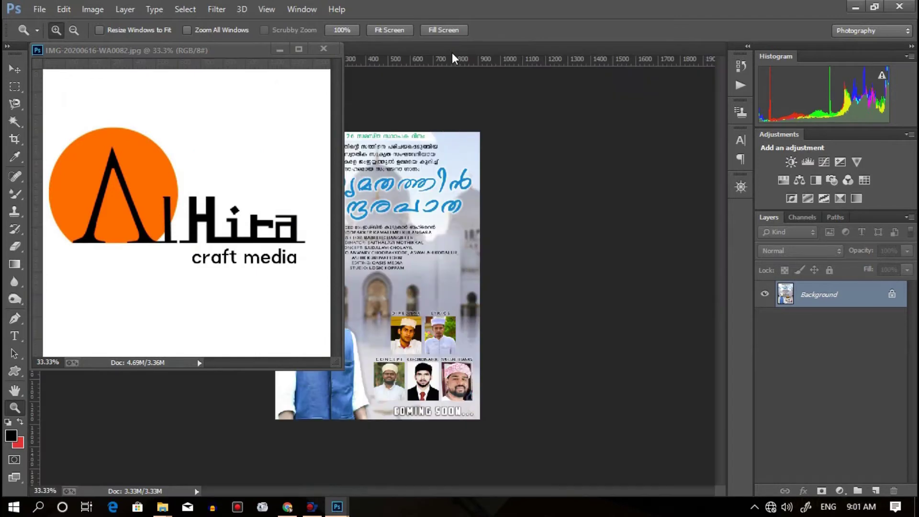
key("v")
mouse_move(237, 68)
left_mouse_down()
mouse_move(247, 80)
mouse_move(242, 94)
left_mouse_up()
left_click_drag(119, 191, 463, 239)
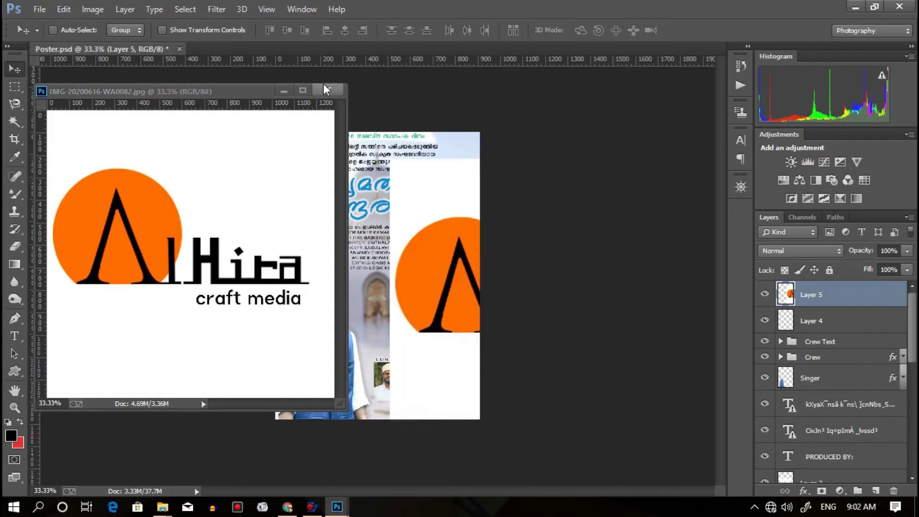
left_click(326, 89)
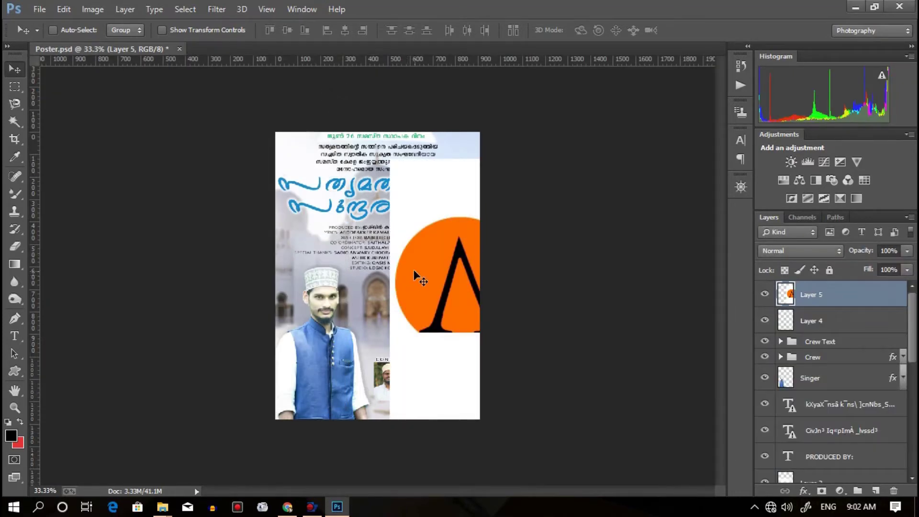
Step: Scale the logo down to about 15.86% and move it to the poster's top-right
left_click_drag(415, 271, 333, 250)
key("ctrl+t")
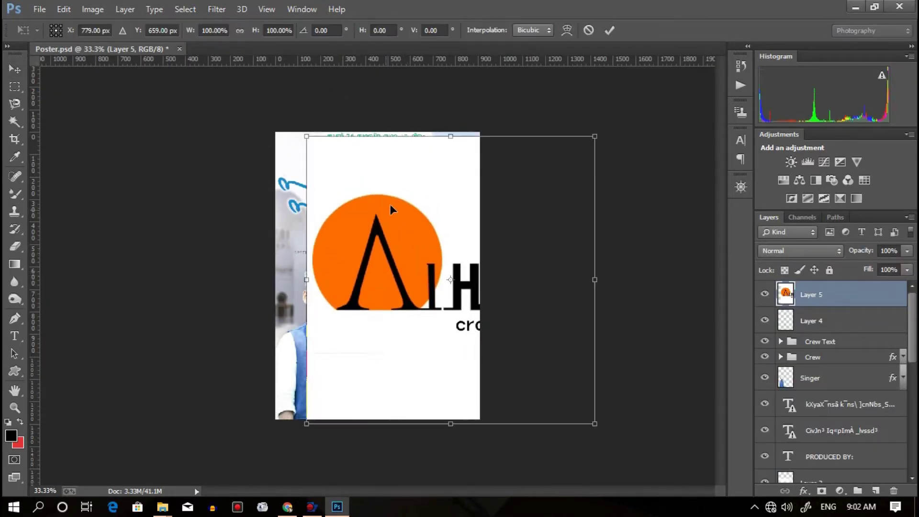
mouse_move(595, 137)
left_mouse_down()
mouse_move(309, 342)
mouse_move(355, 371)
left_mouse_up()
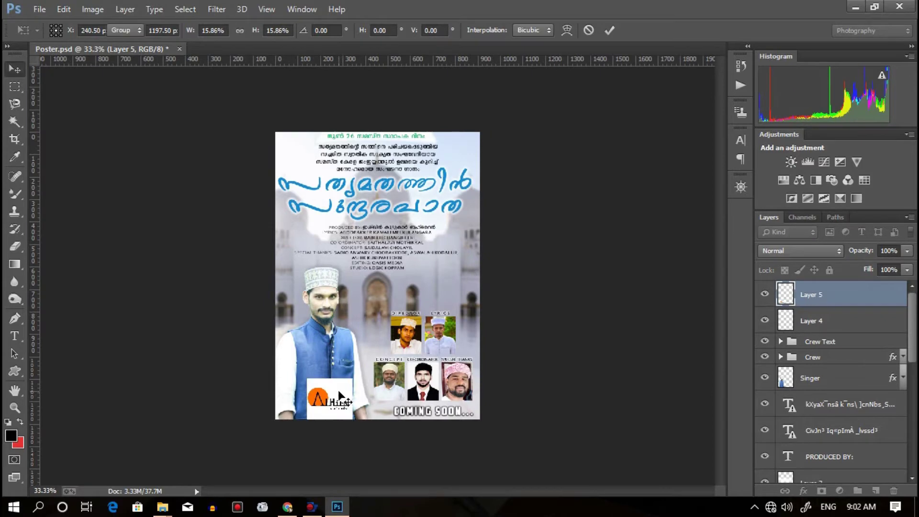
key("Return")
left_click_drag(339, 397, 457, 179)
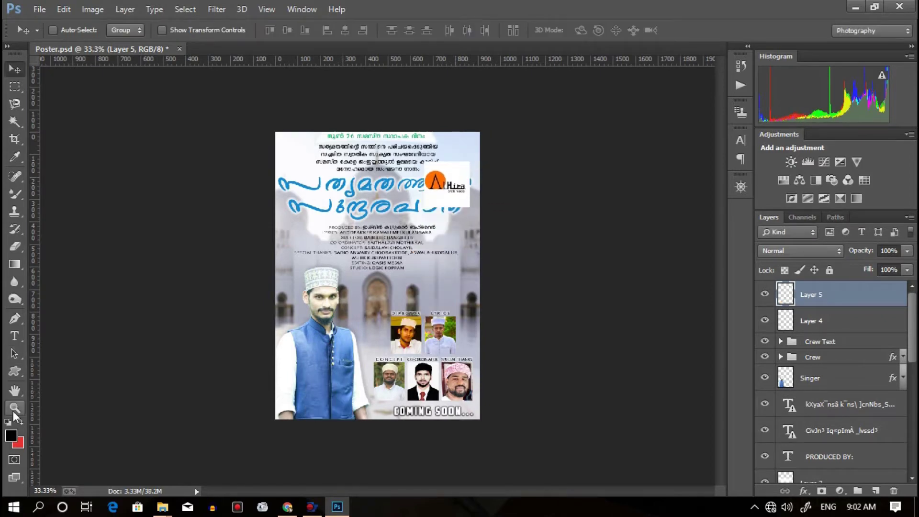
Step: Fit the poster on screen, shrink the logo further, and place it at the top-right
left_click(14, 407)
key("ctrl+0")
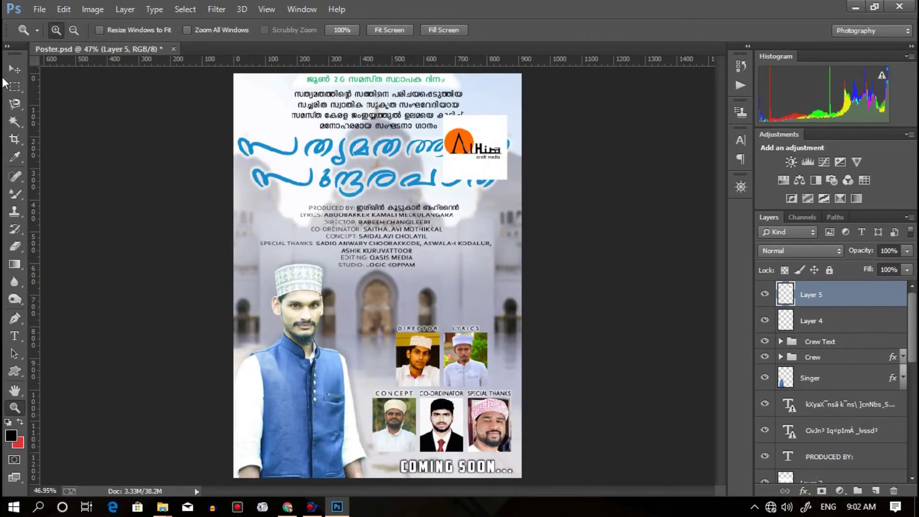
left_click(14, 69)
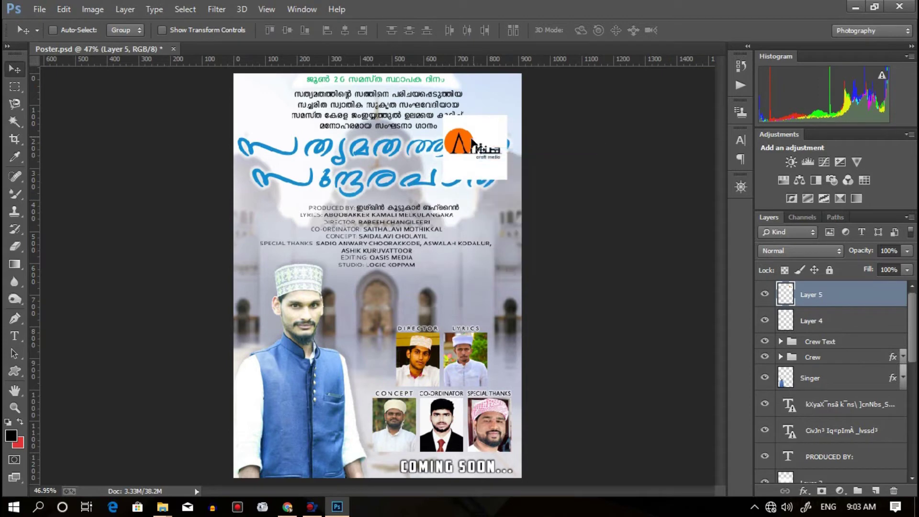
left_click_drag(473, 144, 417, 275)
key("ctrl+t")
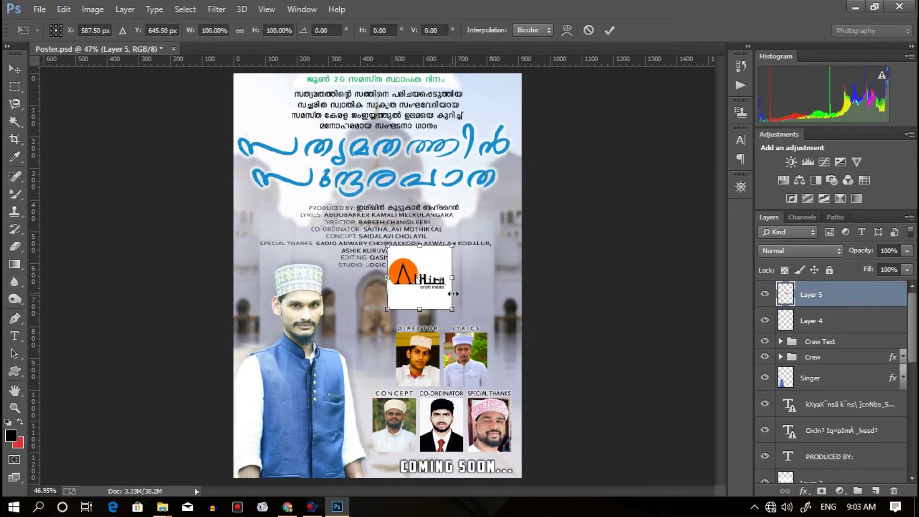
left_click_drag(450, 309, 445, 276)
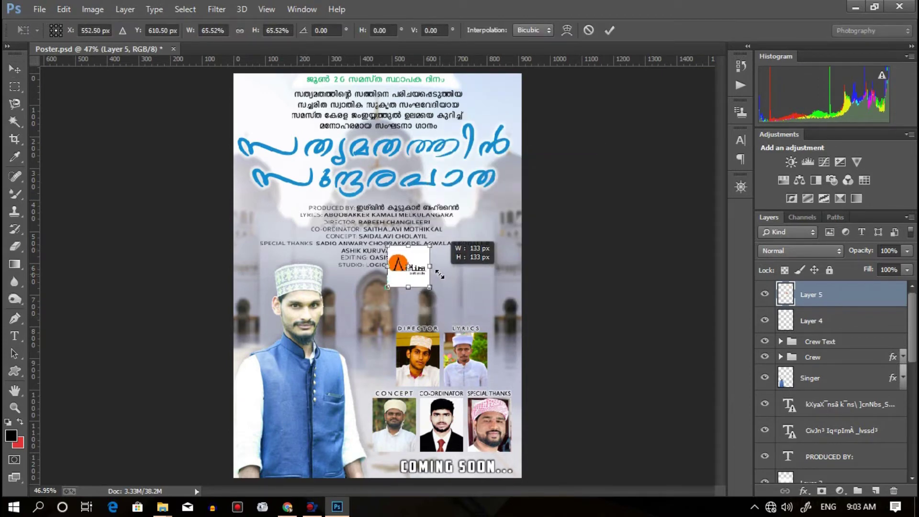
key("Return")
left_click_drag(410, 267, 493, 128)
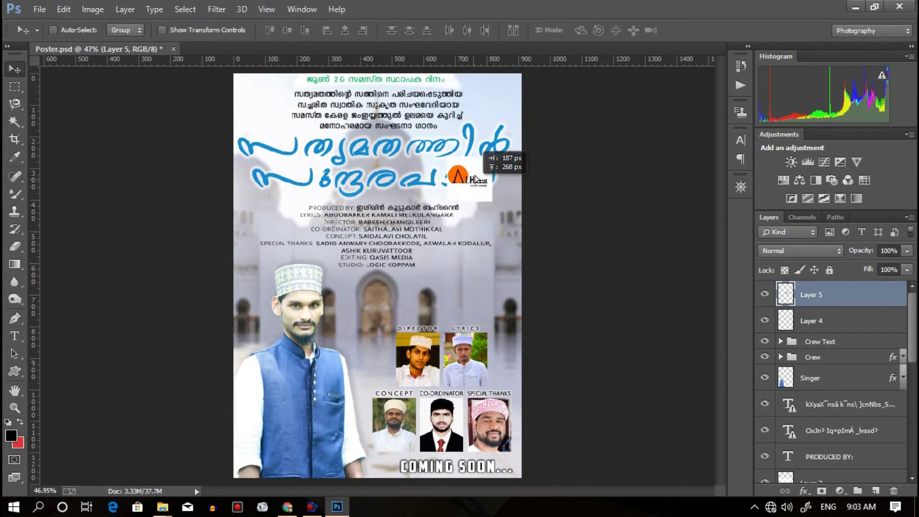
Step: Zoom in on the logo and shift it slightly up and to the right
left_click(15, 407)
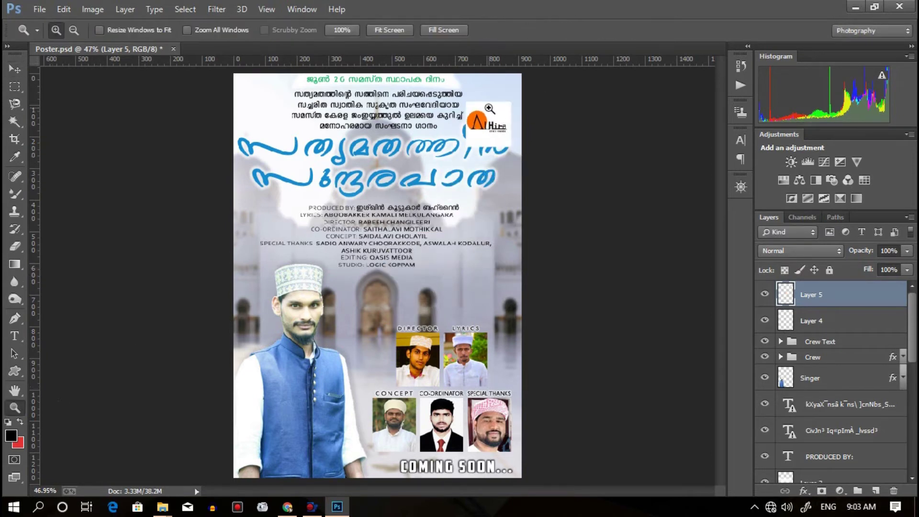
left_click(489, 109)
left_click(493, 100)
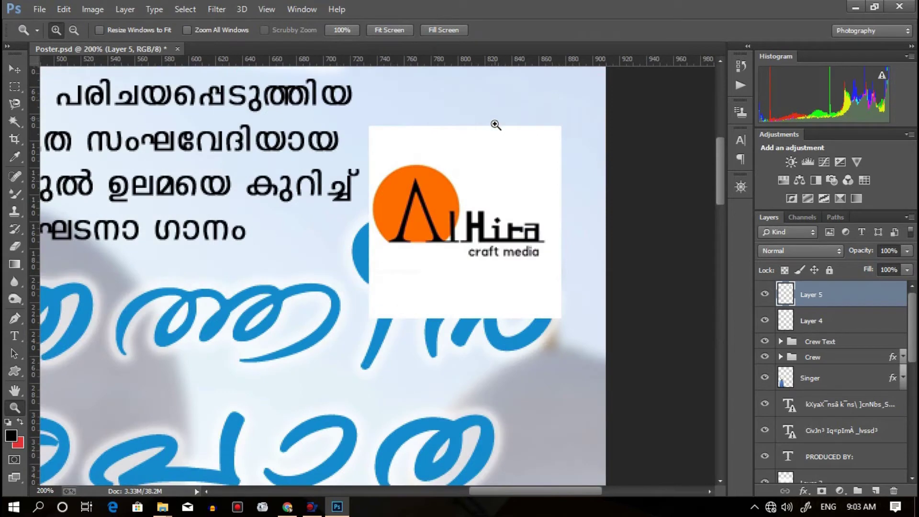
key("v")
left_click_drag(466, 274, 514, 197)
scroll(504, 199, "up", 3)
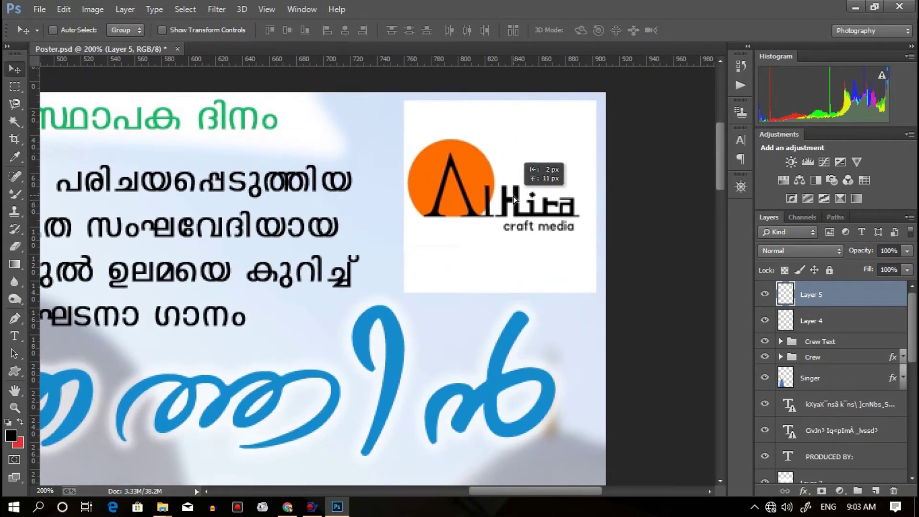
left_click(799, 250)
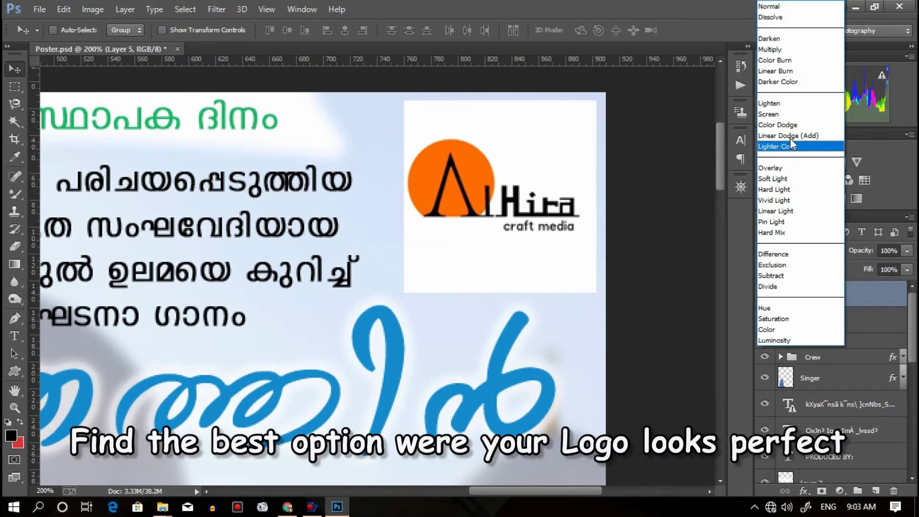
Step: Try Screen and neighbouring blend modes on the logo layer to compare them
left_click(786, 114)
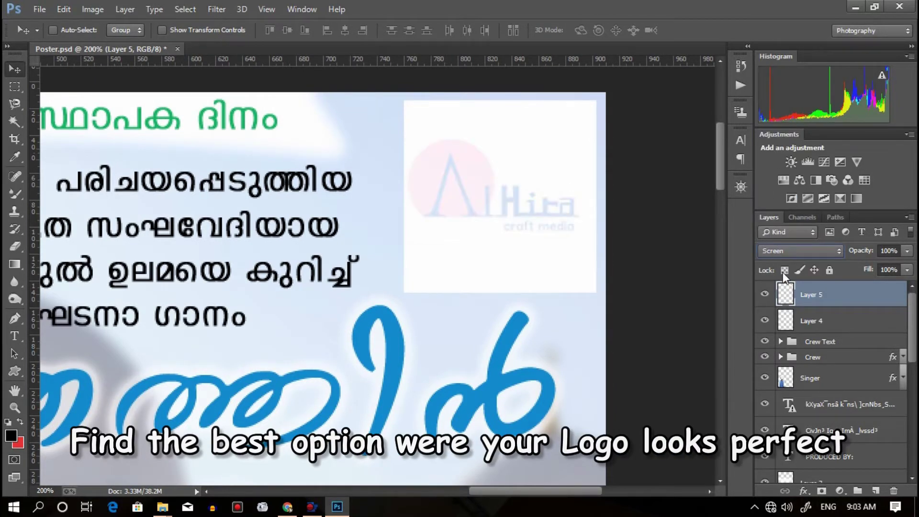
key("Down")
key("Down")
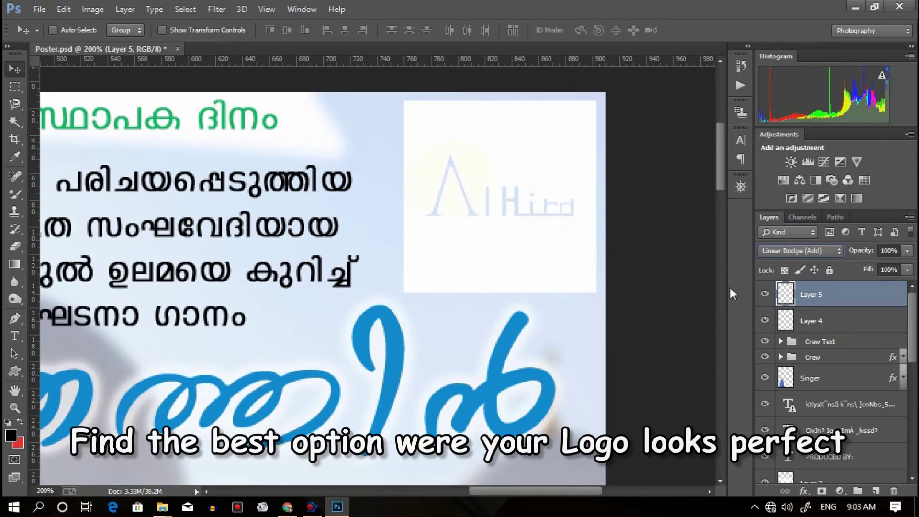
key("Down")
key("Down")
key("Down")
key("Down")
key("Down")
key("Down")
key("Down")
key("Down")
key("Down")
key("Down")
key("Down")
key("Down")
key("Down")
key("Down")
key("Down")
key("Up")
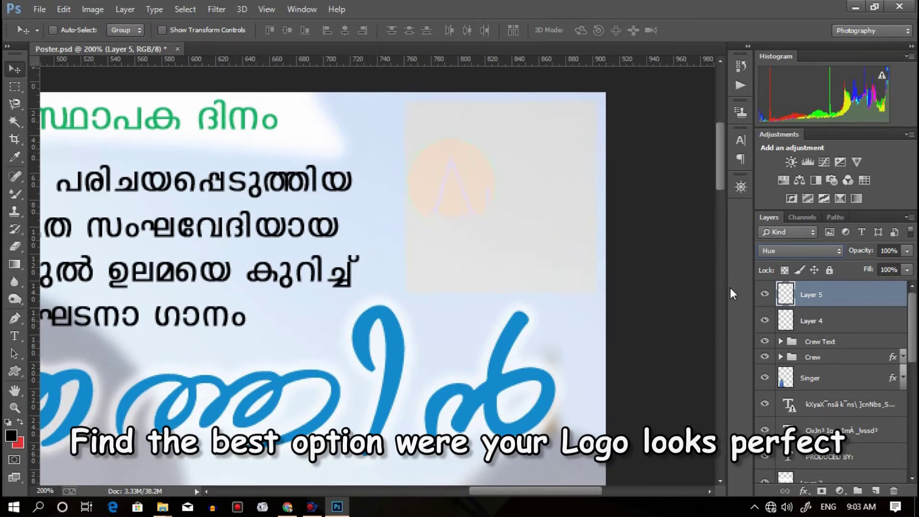
key("Up")
key("Up")
key("Up")
key("Up")
key("Up")
key("Up")
key("Up")
key("Up")
key("Up")
key("Down")
key("Down")
key("Down")
key("Down")
key("Down")
key("Down")
key("Down")
key("Down")
key("Down")
key("Down")
key("Down")
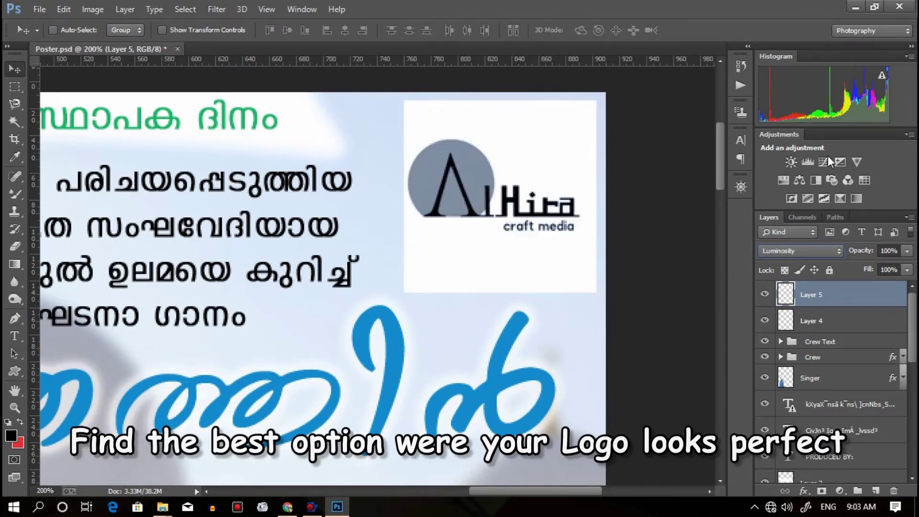
Step: Reset Layer 5 to Normal, then step through Darken and settle on Multiply
left_click(799, 248)
left_click(776, 8)
key("Down")
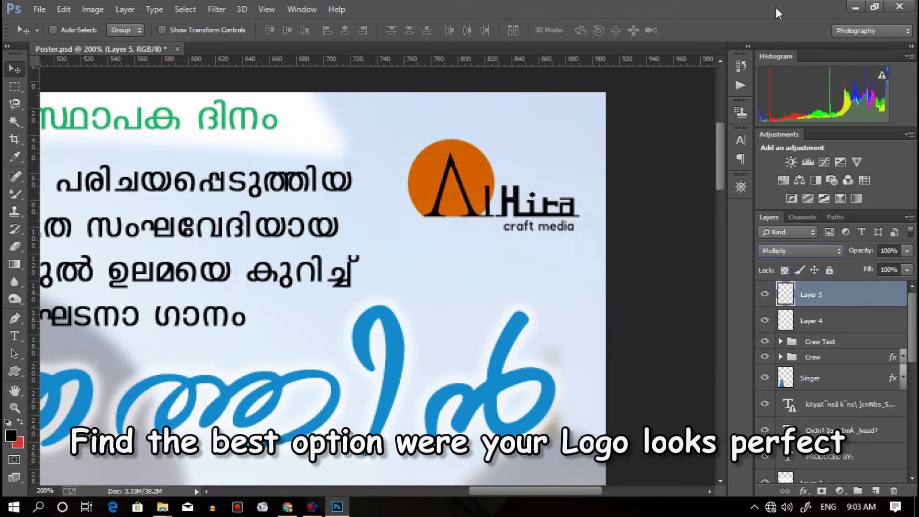
key("Down")
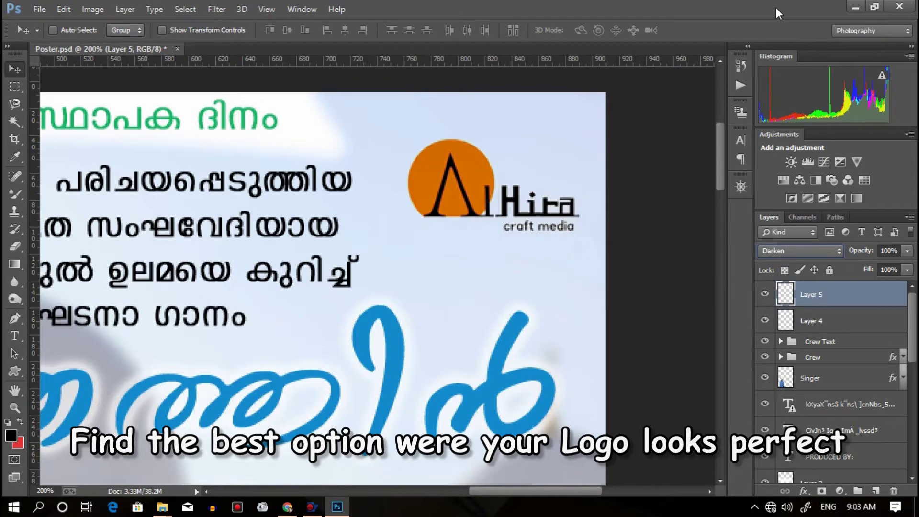
key("Up")
key("Up")
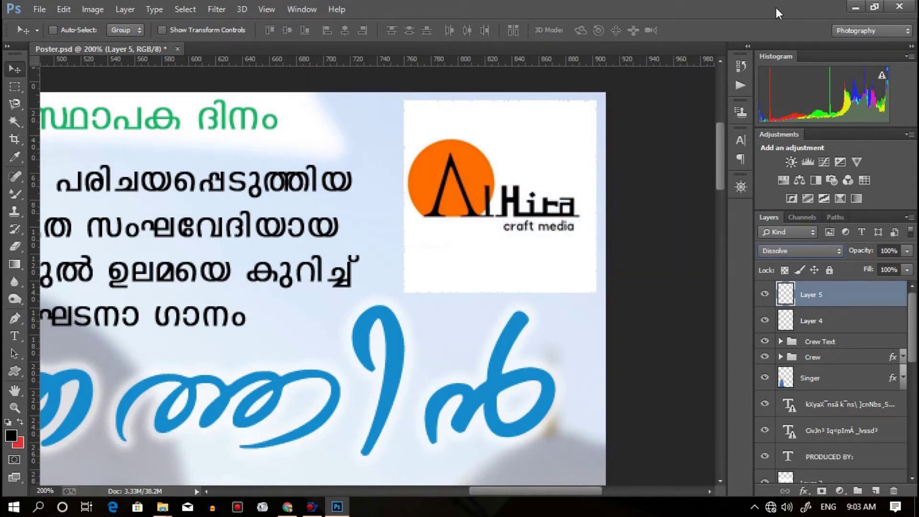
key("Down")
key("Down")
key("Up")
key("Up")
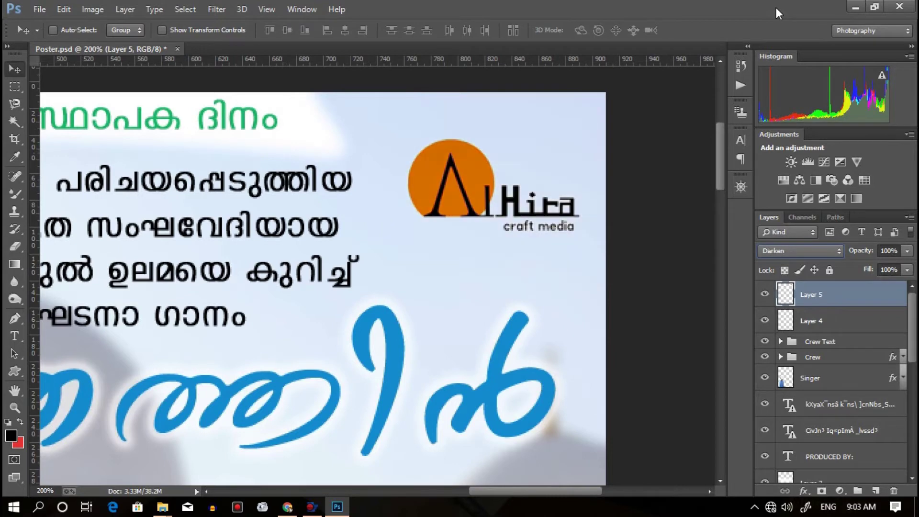
key("Down")
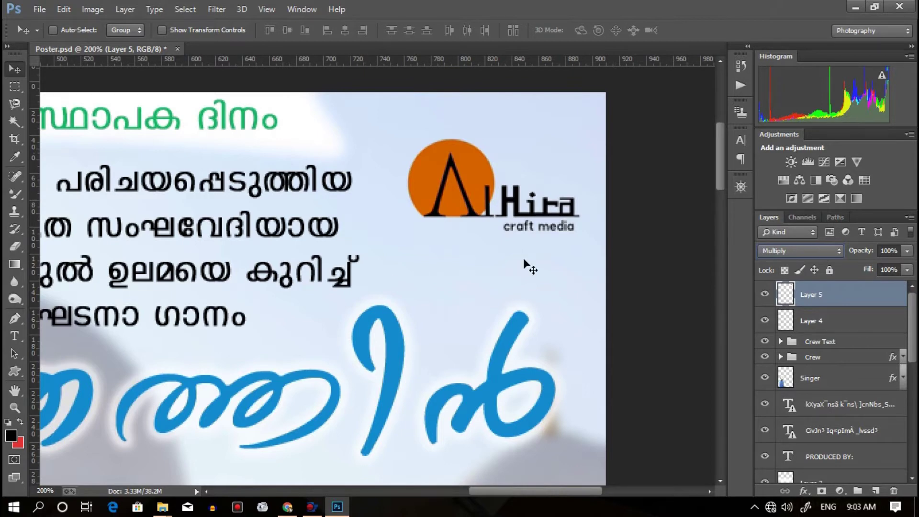
Step: Zoom in to inspect the blended logo, then fit the poster on screen
left_click(15, 407)
left_click_drag(665, 86, 254, 390)
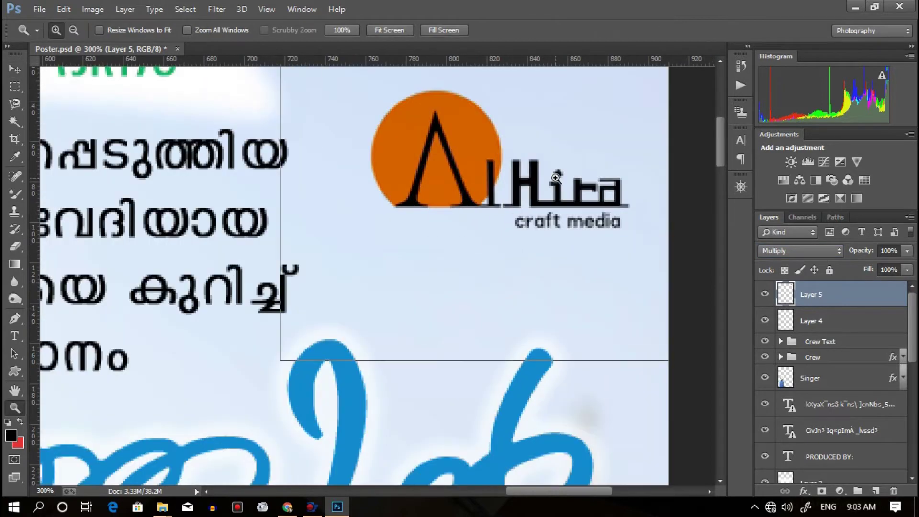
right_click(555, 178)
left_click(563, 185)
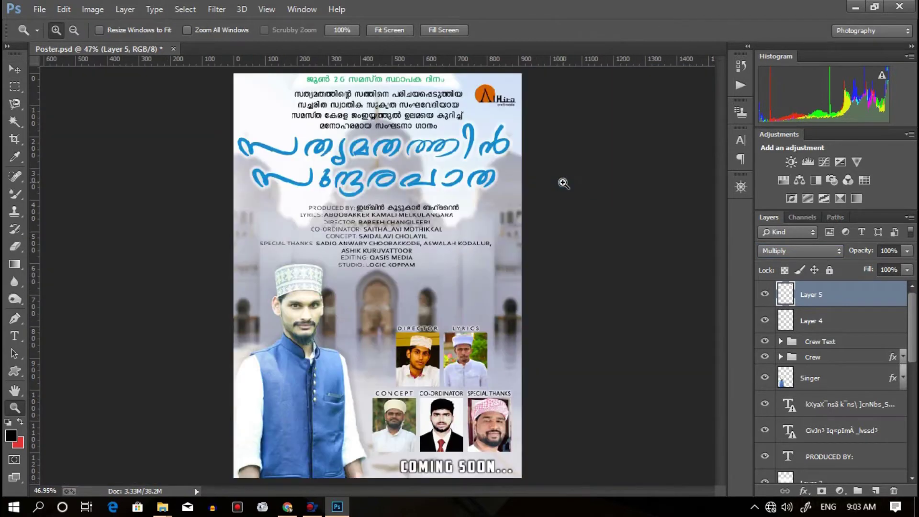
Step: Drag the Multiply-blended Layer 5 logo from the top-right into the poster's top-left corner
left_click(484, 91)
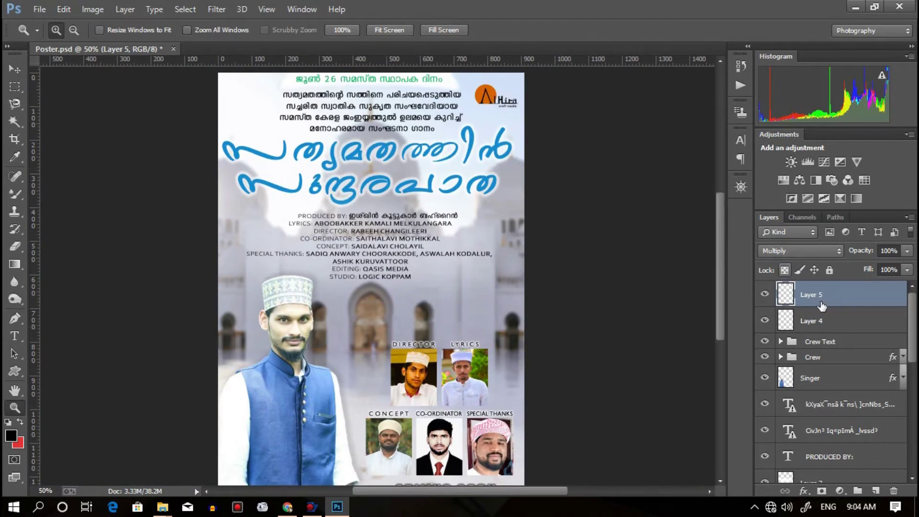
left_click(14, 69)
mouse_move(467, 94)
left_mouse_down()
mouse_move(233, 95)
mouse_move(469, 163)
left_mouse_up()
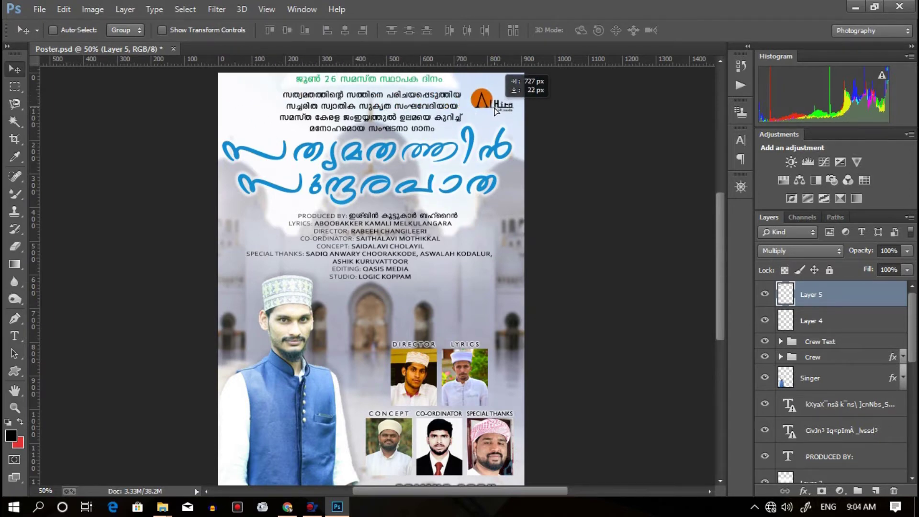
left_click_drag(469, 163, 247, 107)
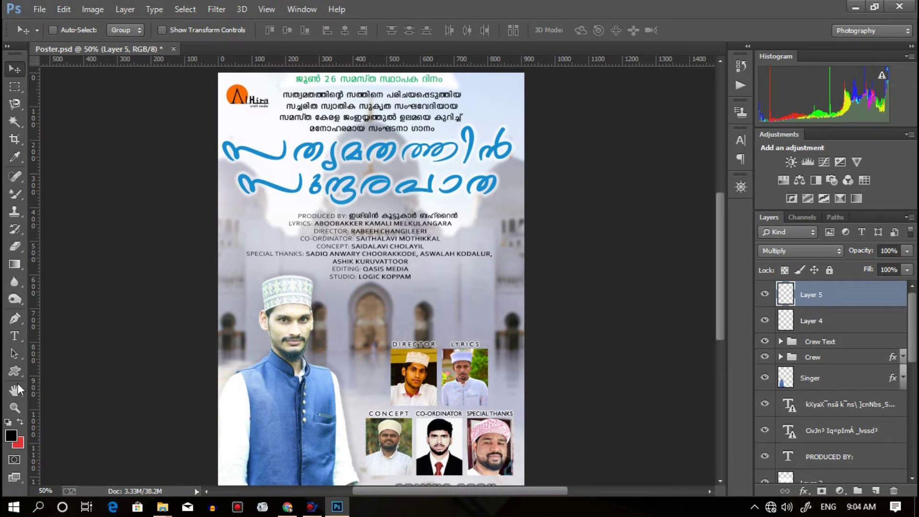
left_click(24, 408)
Step: Zoom into the top-left, fine-tune the logo's position with small drags, then fit on screen
left_click(227, 79)
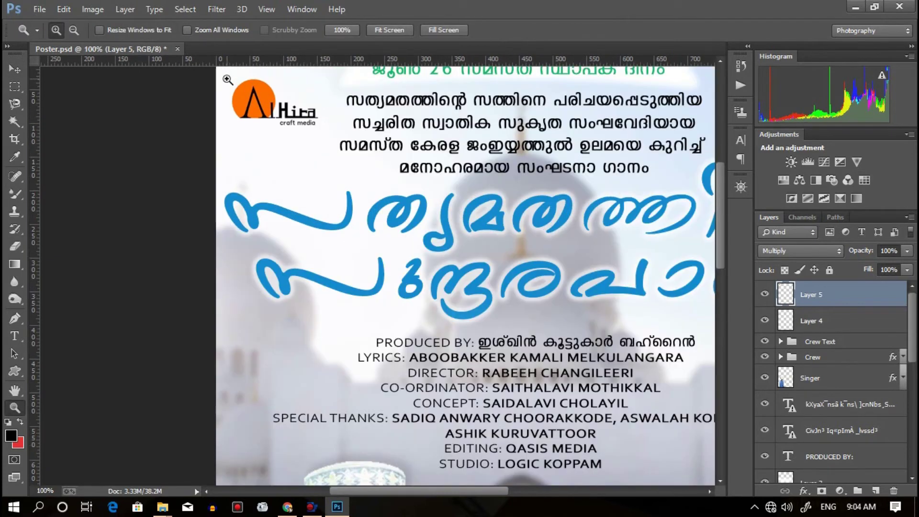
scroll(268, 144, "up", 2)
key("v")
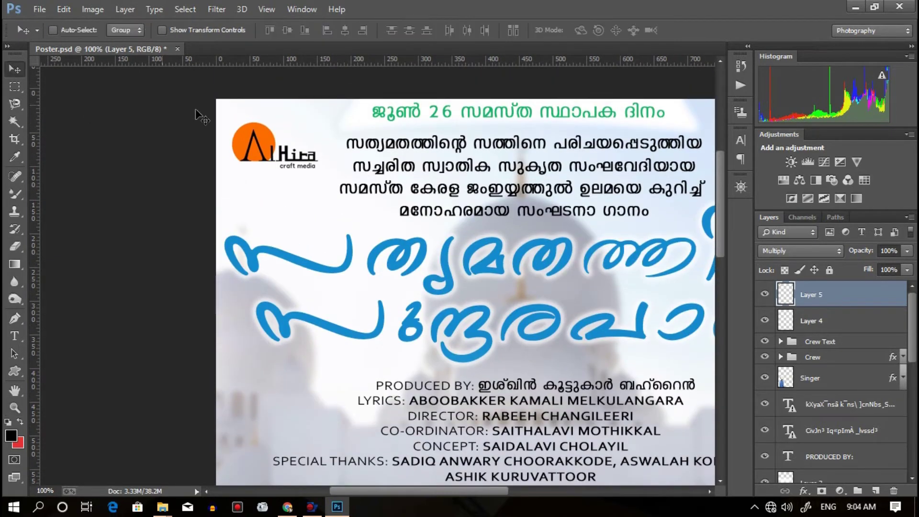
left_click_drag(290, 160, 293, 152)
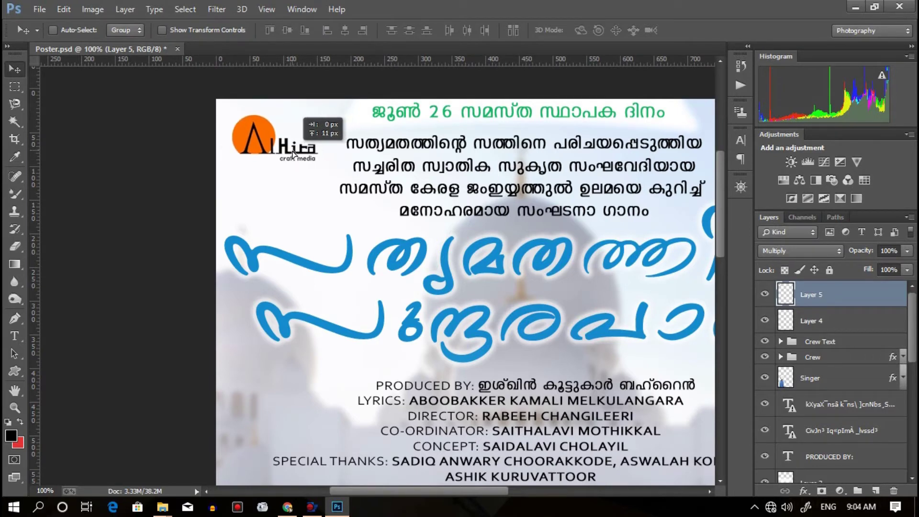
mouse_move(292, 152)
left_mouse_down()
mouse_move(305, 166)
mouse_move(287, 151)
left_mouse_up()
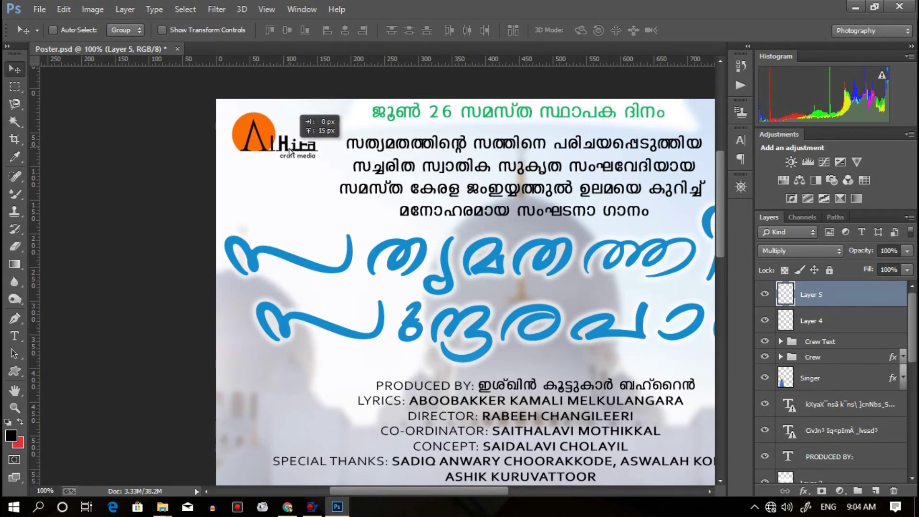
left_click_drag(287, 151, 288, 152)
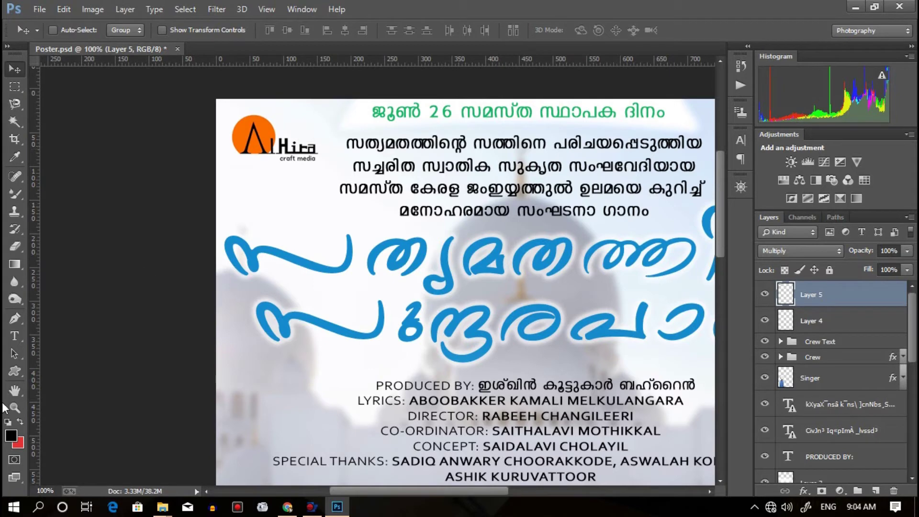
key("z")
right_click(353, 241)
left_click(366, 245)
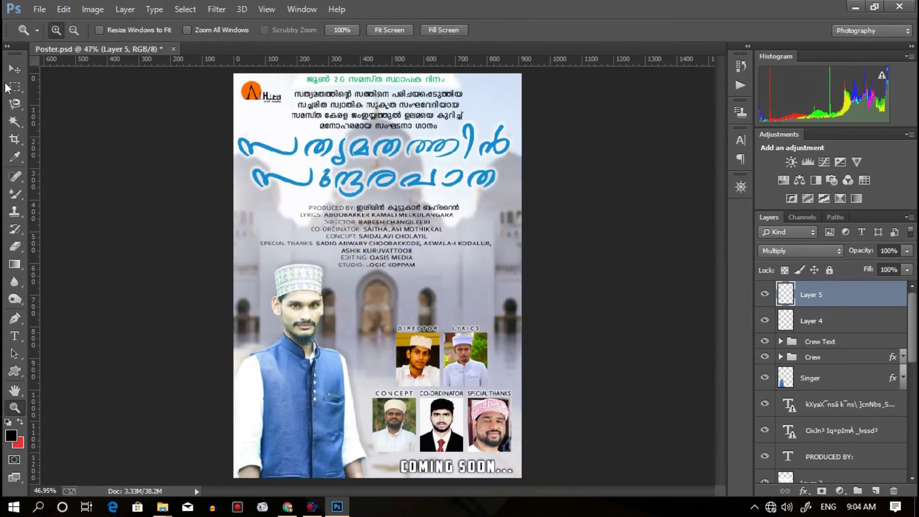
Step: Zoom in and out to check the logo's placement at the top-left
left_click(263, 93)
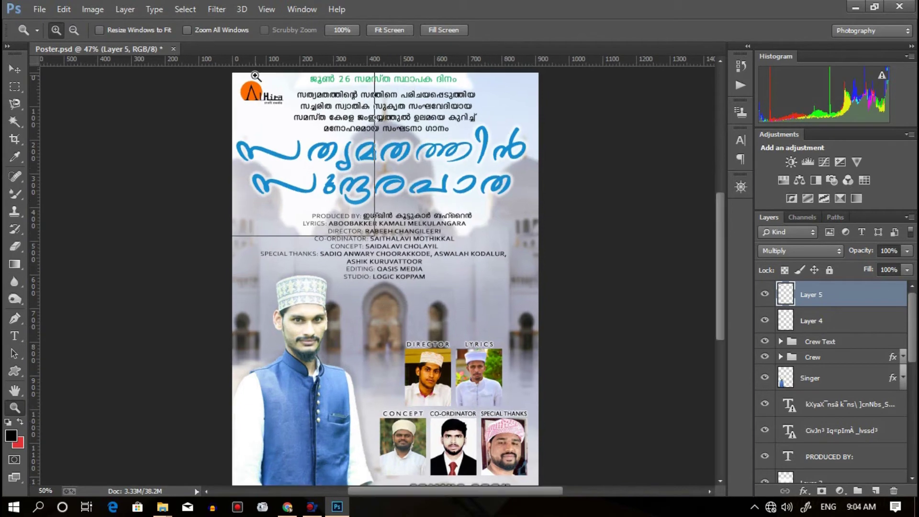
left_click(264, 102)
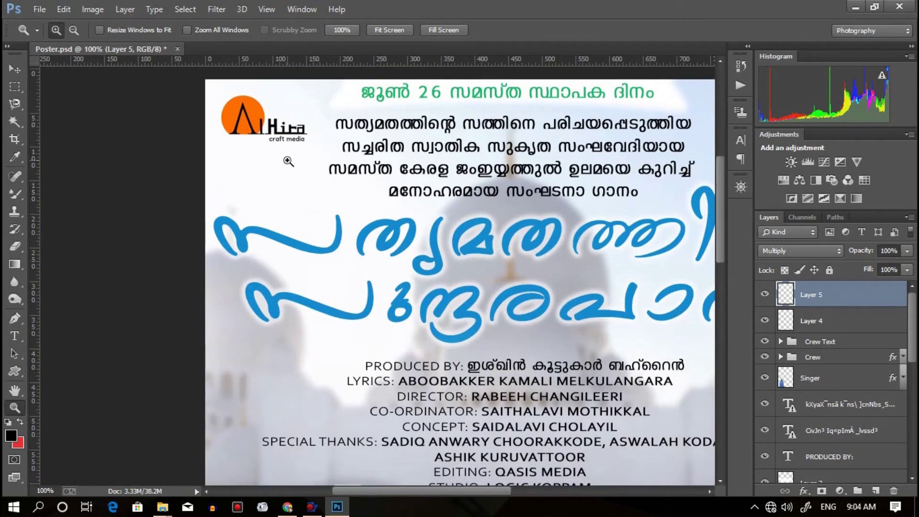
right_click(289, 164)
left_click(301, 171)
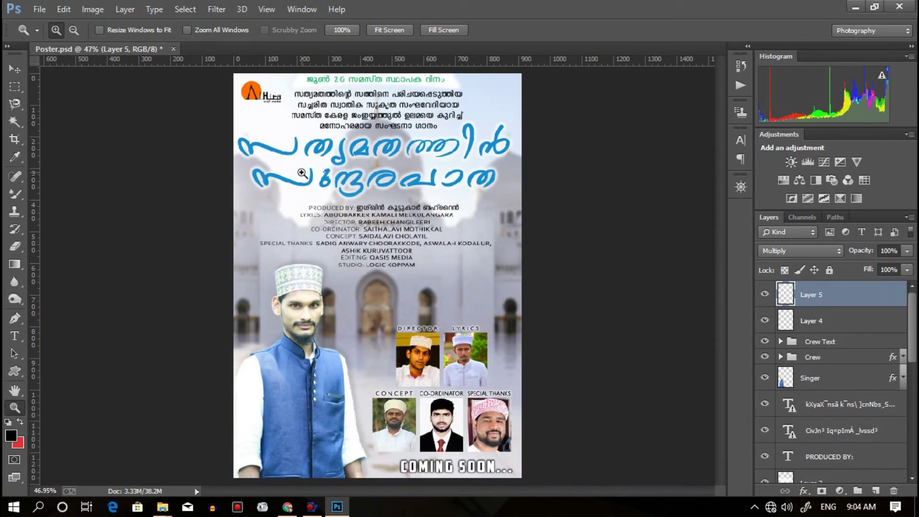
left_click(263, 85)
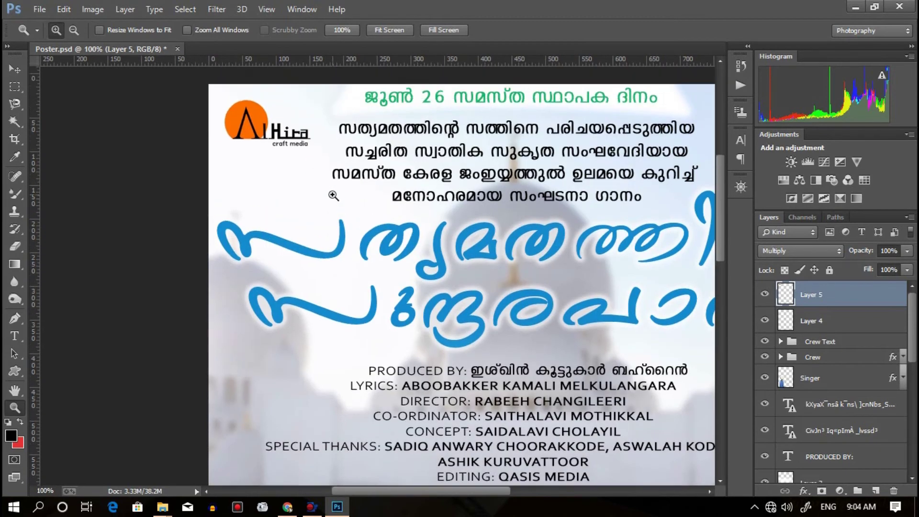
Step: Move the logo down about 11 px, nudge it slightly right, and fit the poster on screen
left_click(25, 68)
left_click_drag(254, 129, 246, 127)
key("Right")
key("Right")
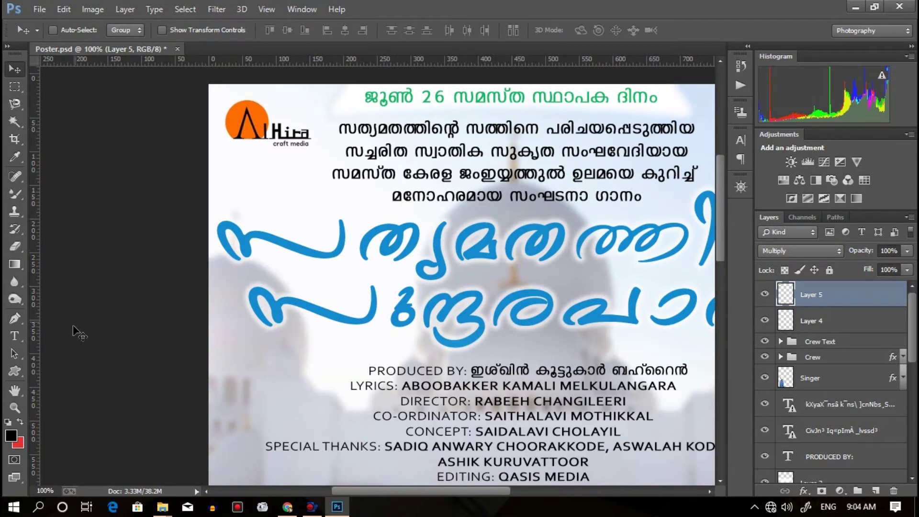
left_click(14, 408)
right_click(383, 303)
left_click(406, 317)
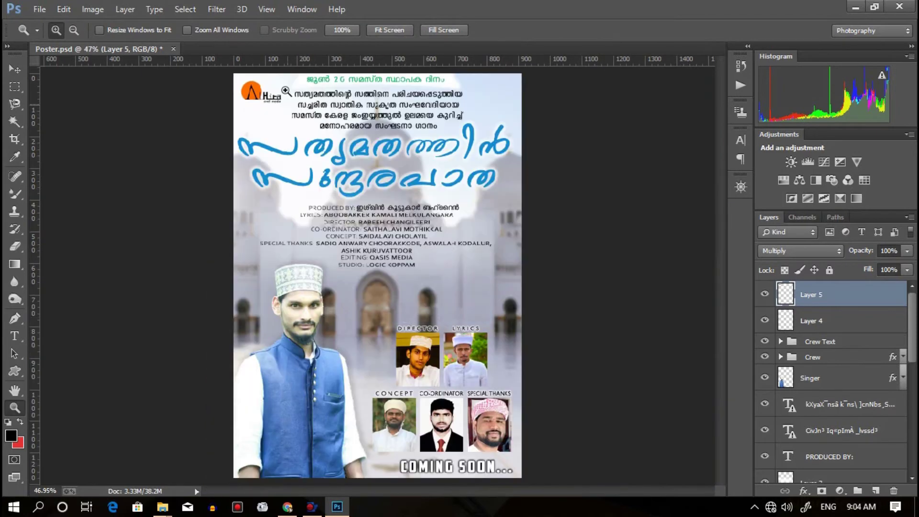
Step: Save Poster.psd and export a quality-100 JPEG as Poster Album JPG.jpg on the Desktop
left_click(38, 9)
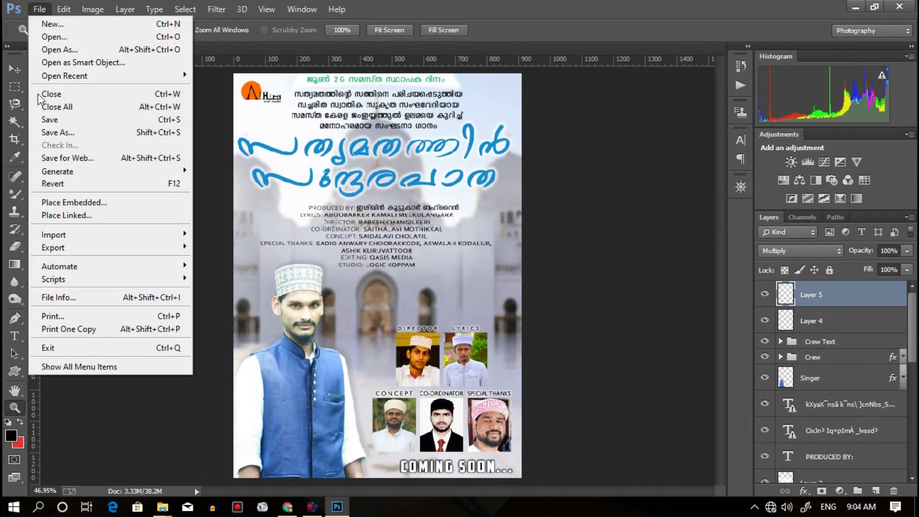
left_click(39, 118)
left_click(38, 7)
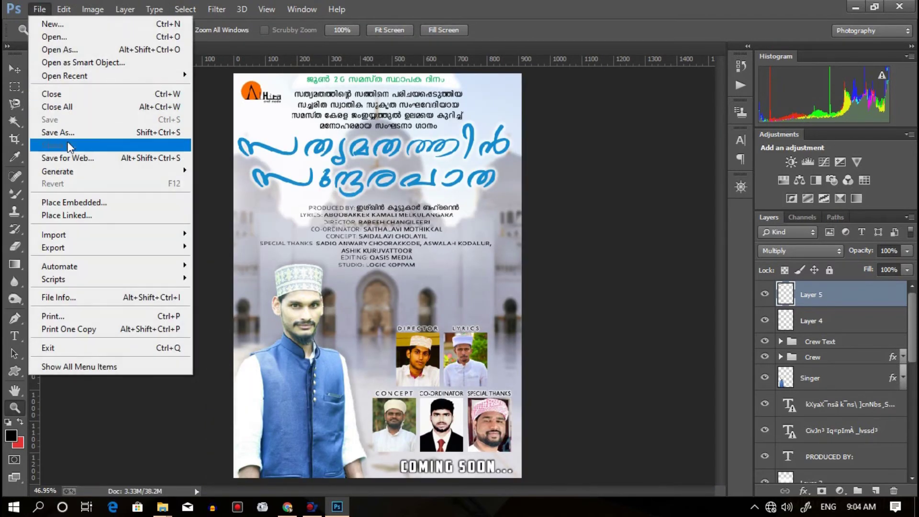
left_click(70, 158)
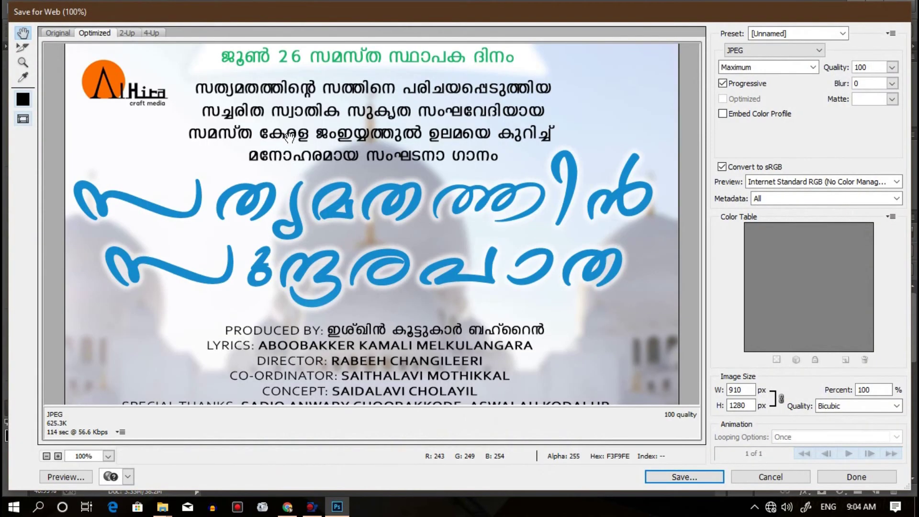
scroll(622, 292, "down", 3)
scroll(622, 292, "up", 3)
left_click(684, 477)
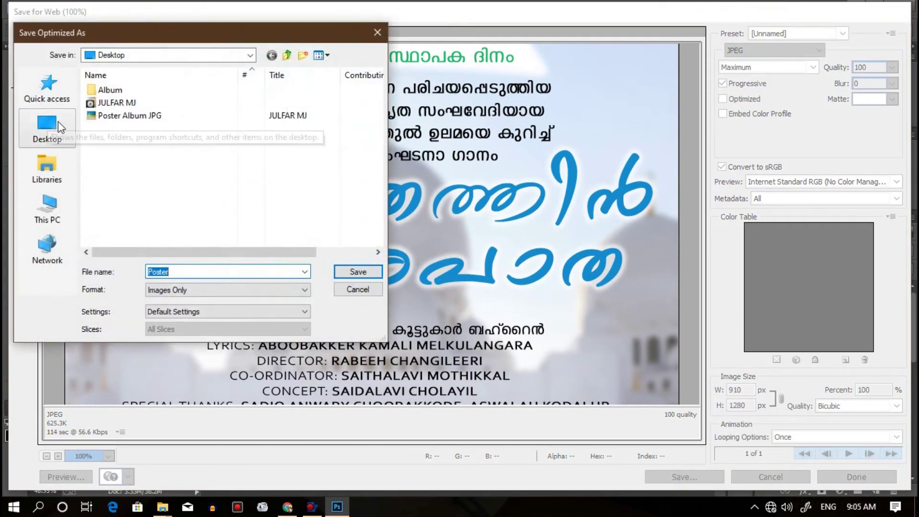
left_click(123, 117)
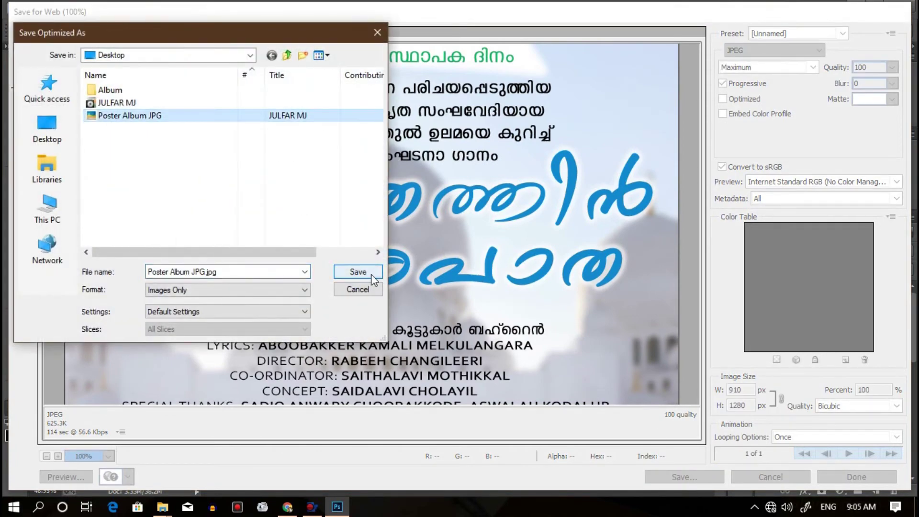
left_click(371, 273)
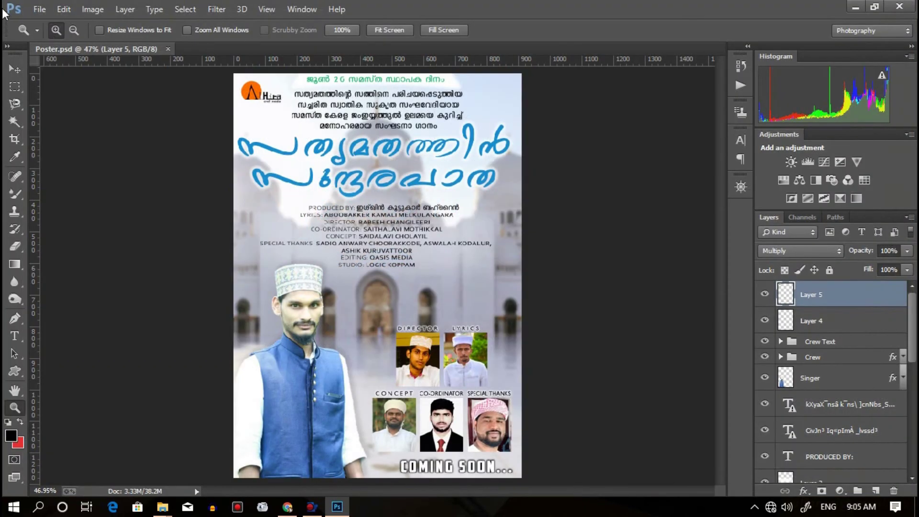
left_click(39, 9)
left_click(82, 158)
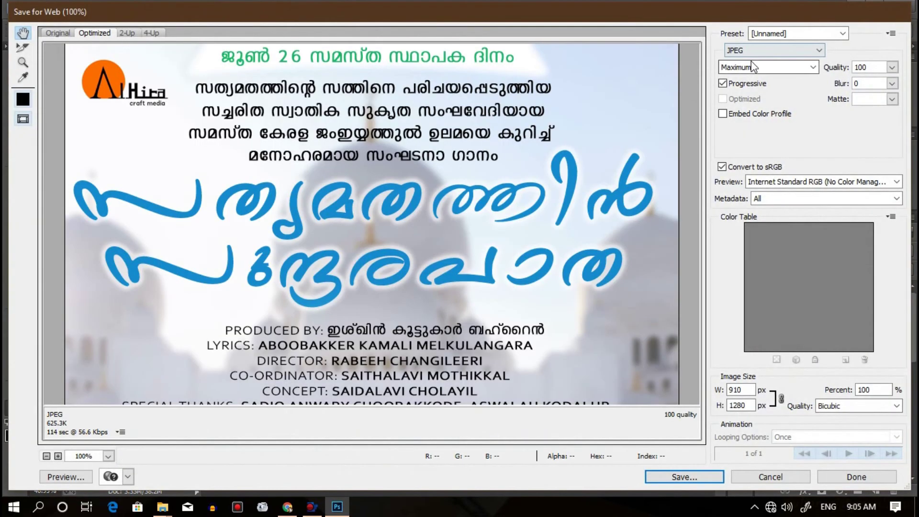
Step: Switch the Save for Web format to PNG-24 and save it as Album Poster PNG.png on the Desktop
left_click(766, 50)
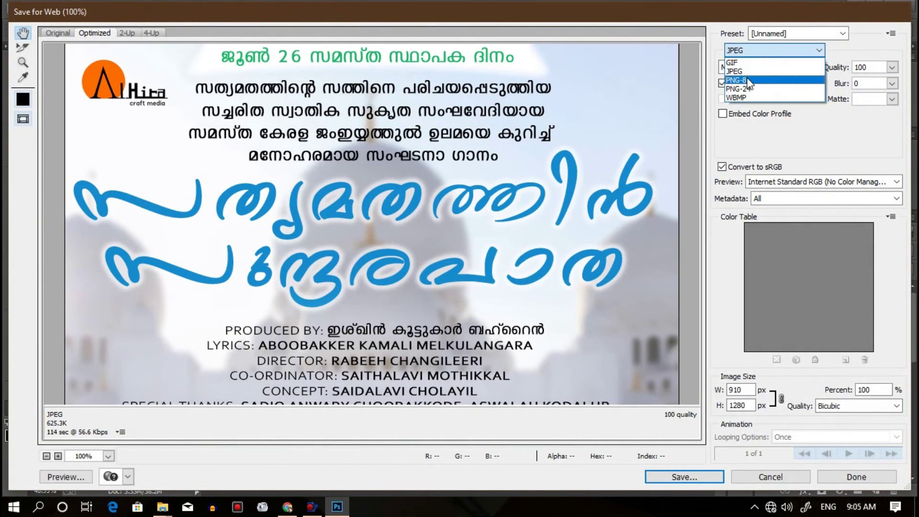
left_click(742, 89)
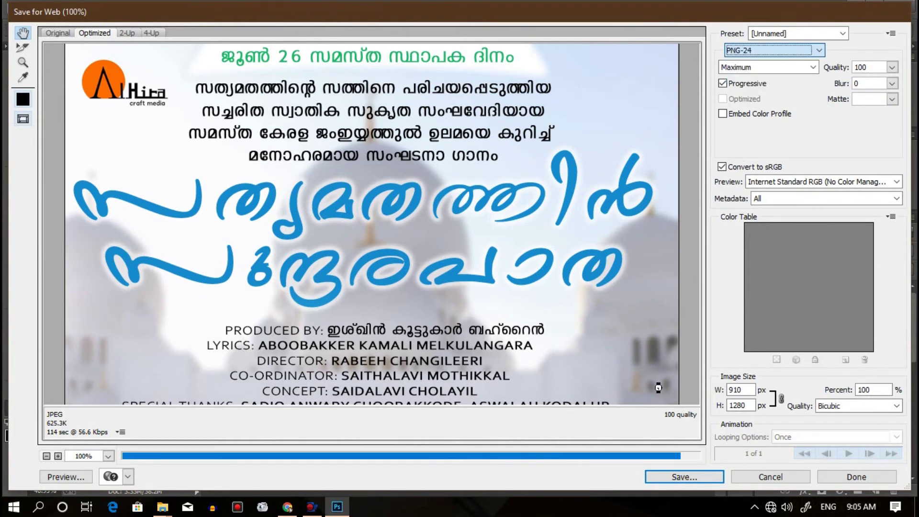
left_click(681, 477)
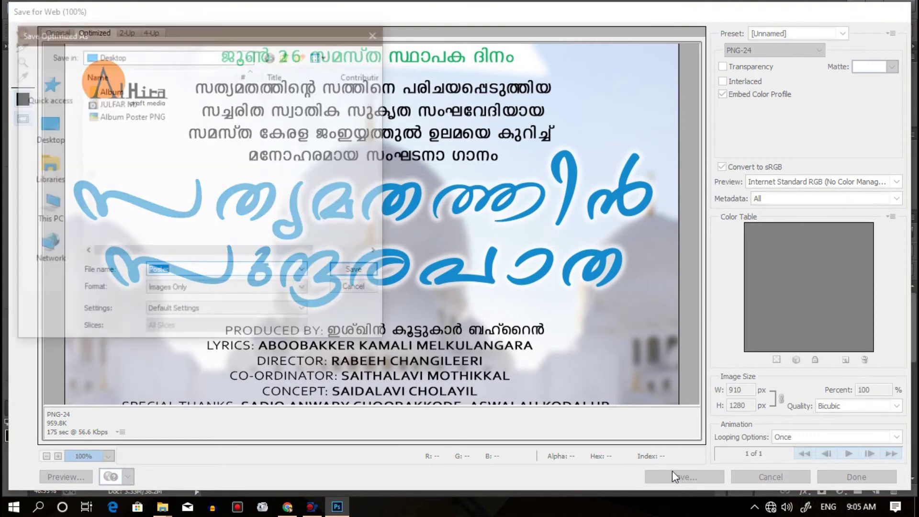
left_click(115, 116)
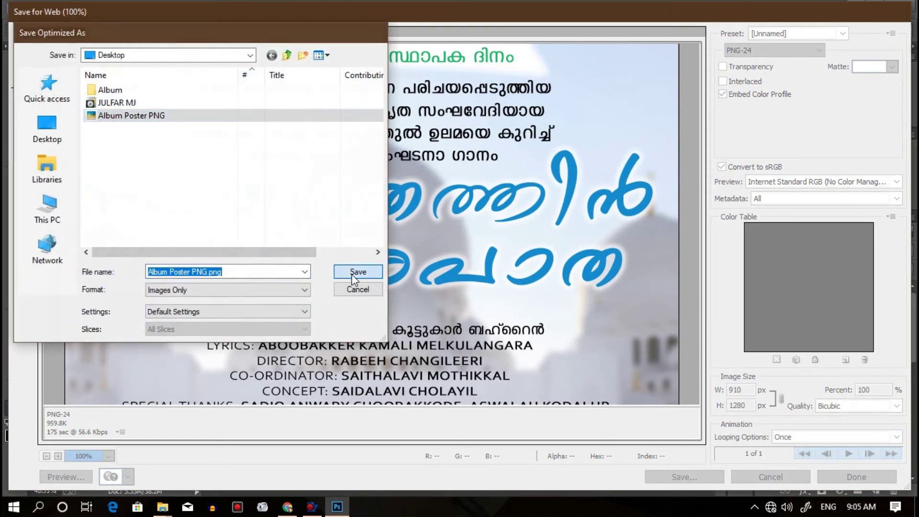
left_click(352, 275)
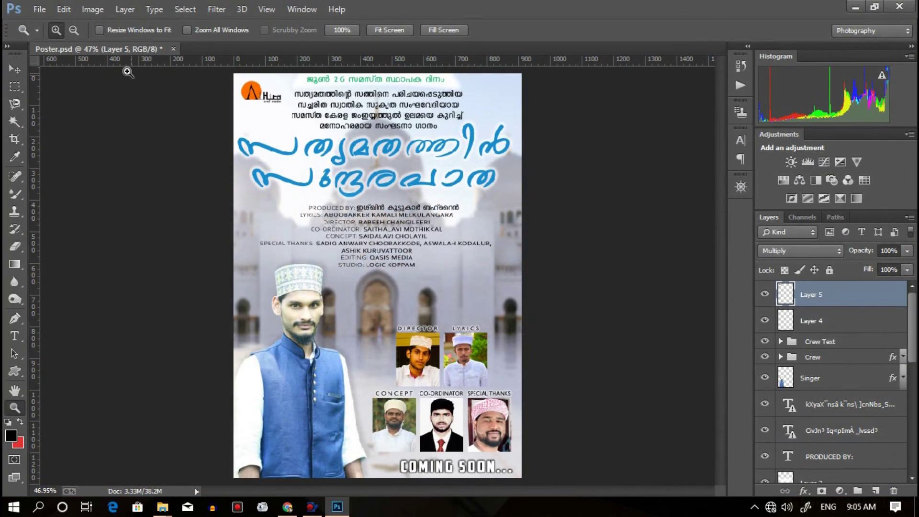
left_click(49, 9)
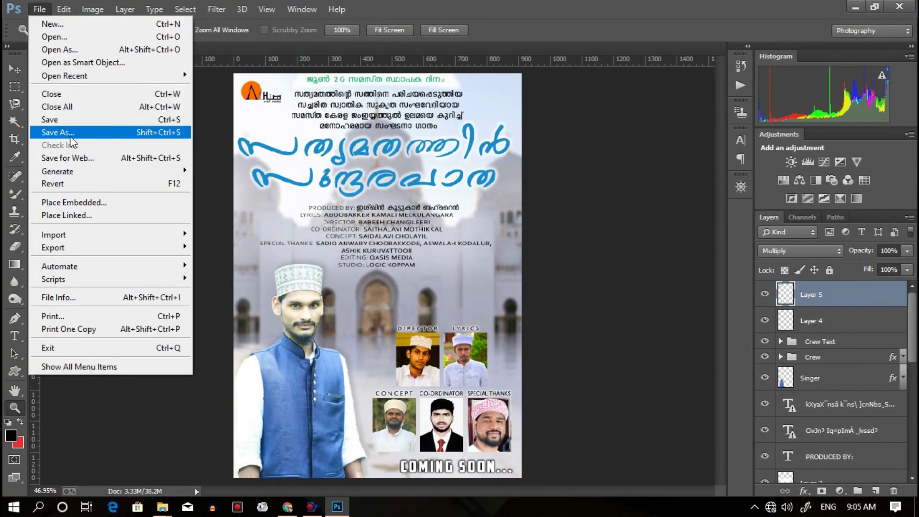
Step: Save the poster as a JPEG named Poster on the Desktop at quality 12 (Maximum)
left_click(69, 133)
left_click(219, 272)
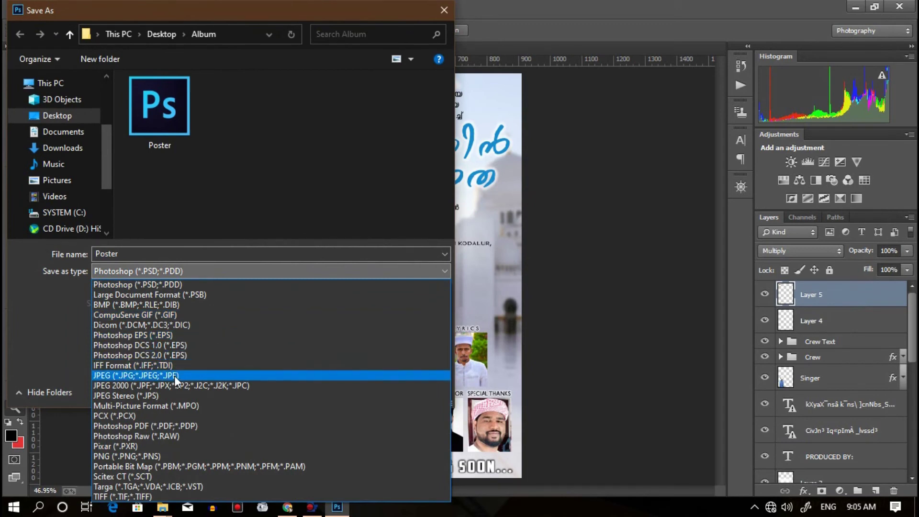
left_click(208, 376)
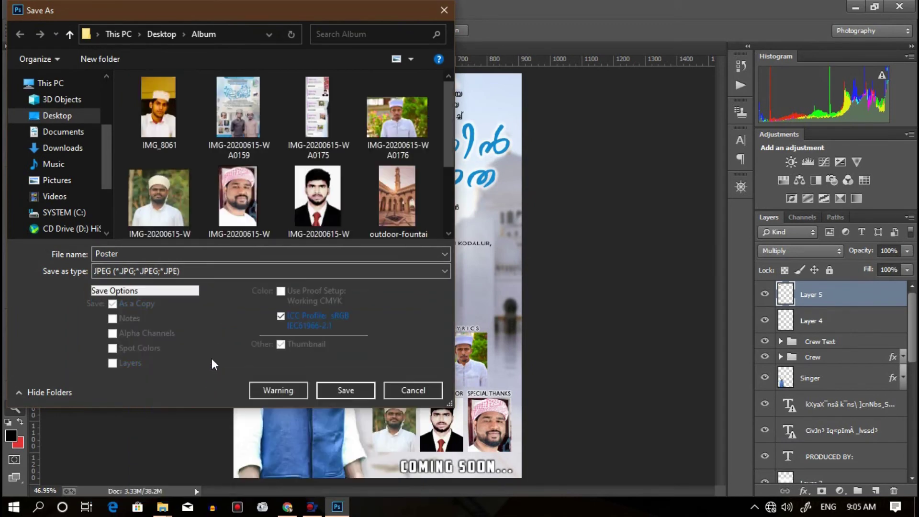
left_click(151, 271)
mouse_move(57, 144)
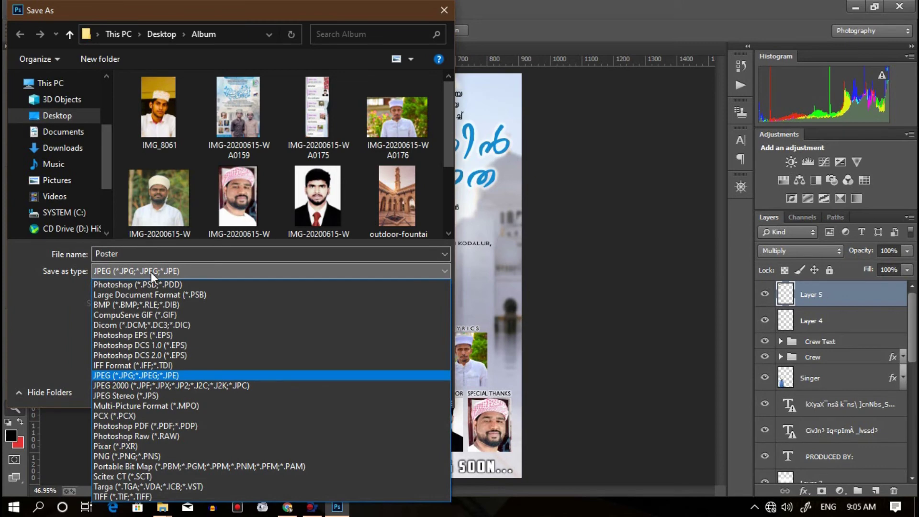
left_click(150, 272)
left_click(53, 115)
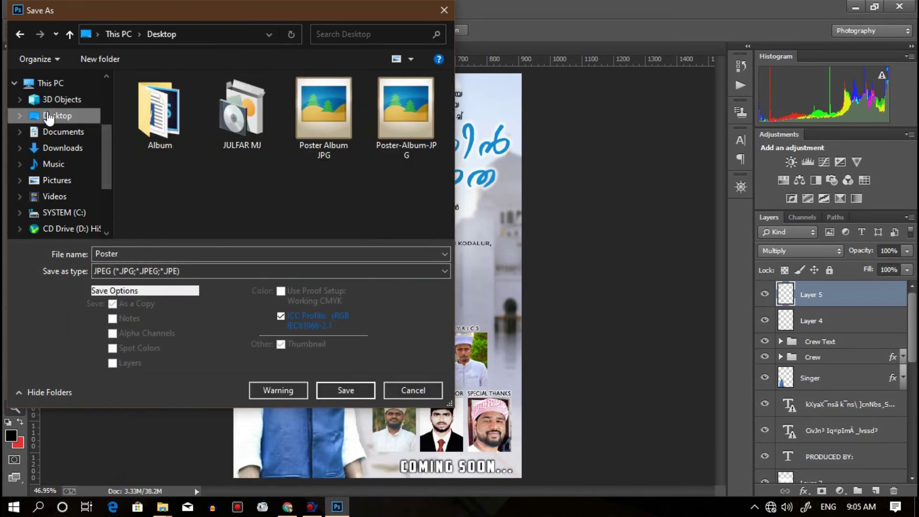
left_click(331, 389)
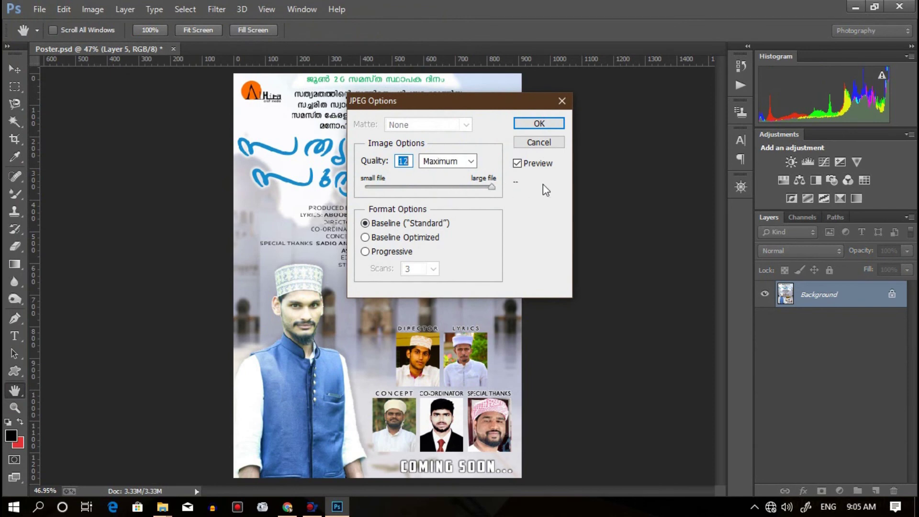
left_click(528, 125)
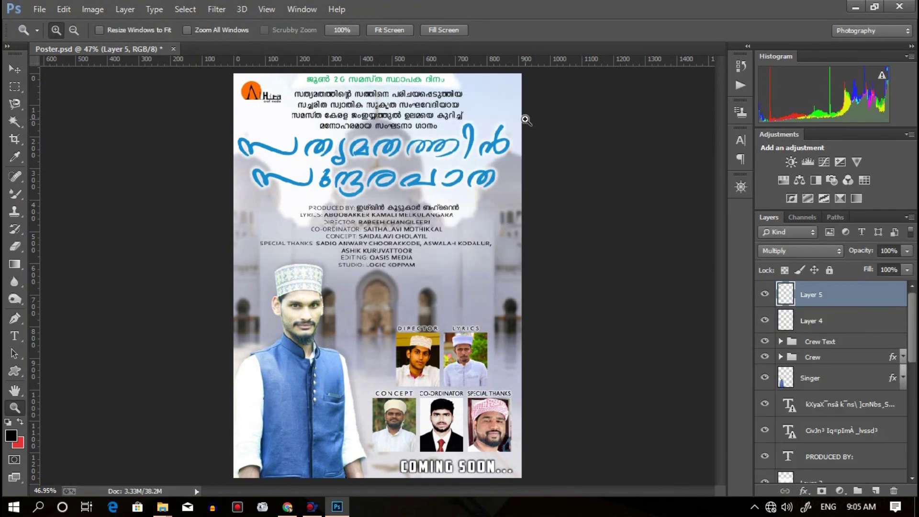